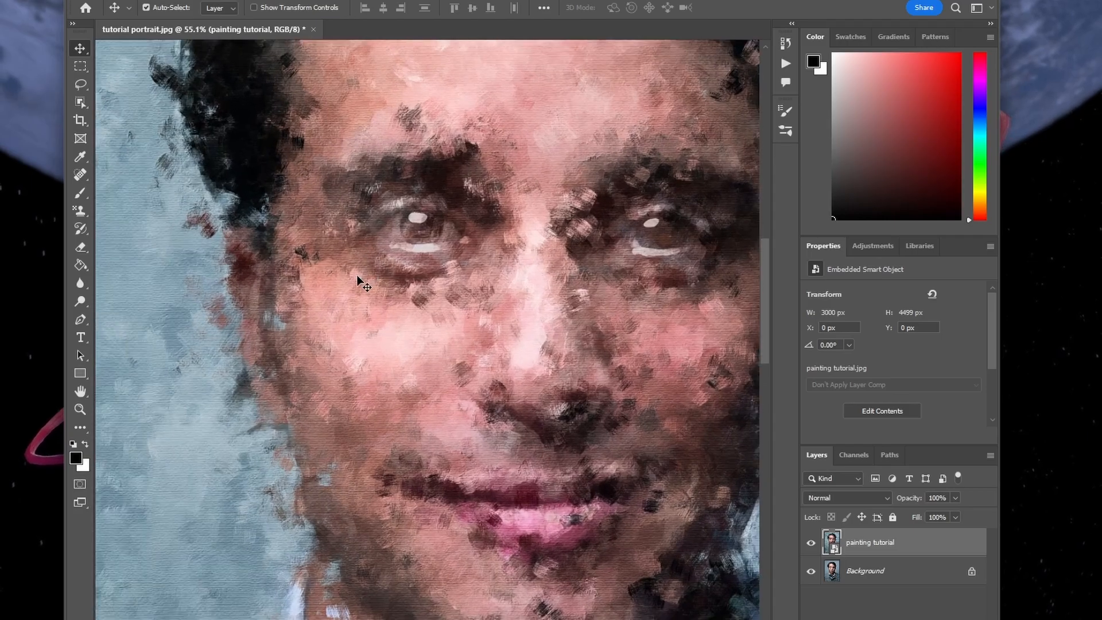
Compare the painted effect with the original portrait by hiding and showing the painting tutorial layer.
{"action": "scroll", "coordinate": [257, 109], "scroll_direction": "up", "scroll_amount": 2}
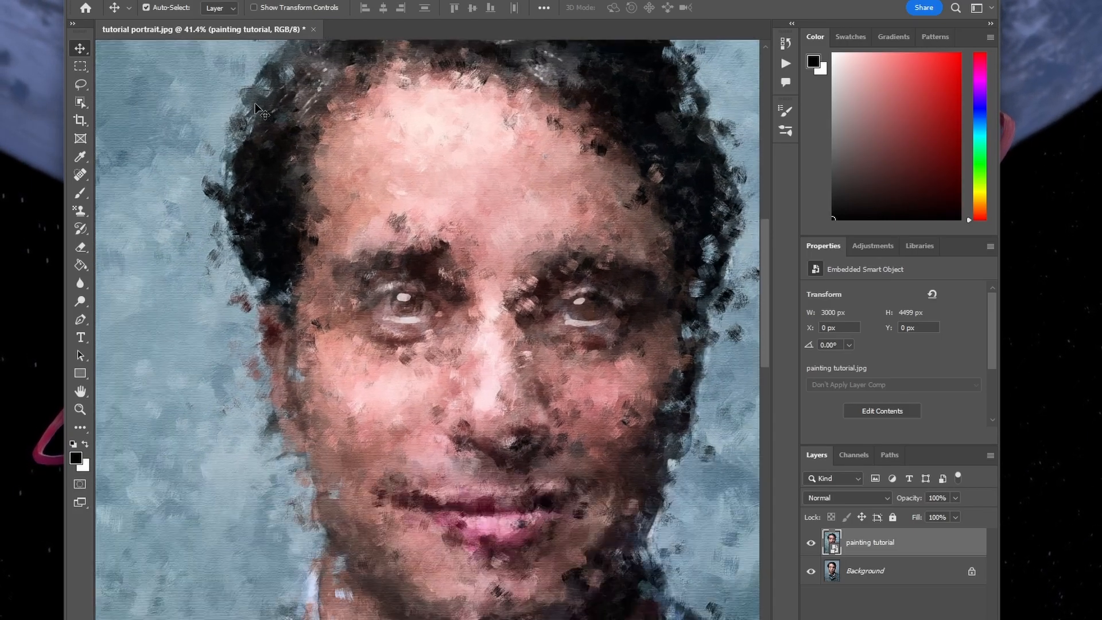
{"action": "scroll", "coordinate": [256, 109], "scroll_direction": "up", "scroll_amount": 1}
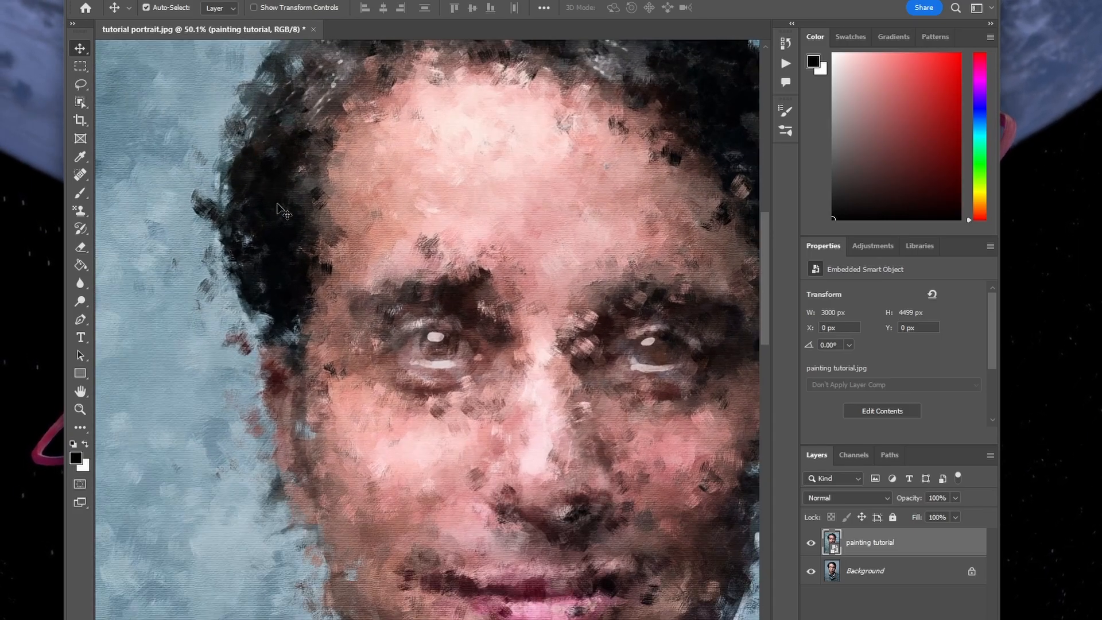
{"action": "left_click", "coordinate": [811, 544]}
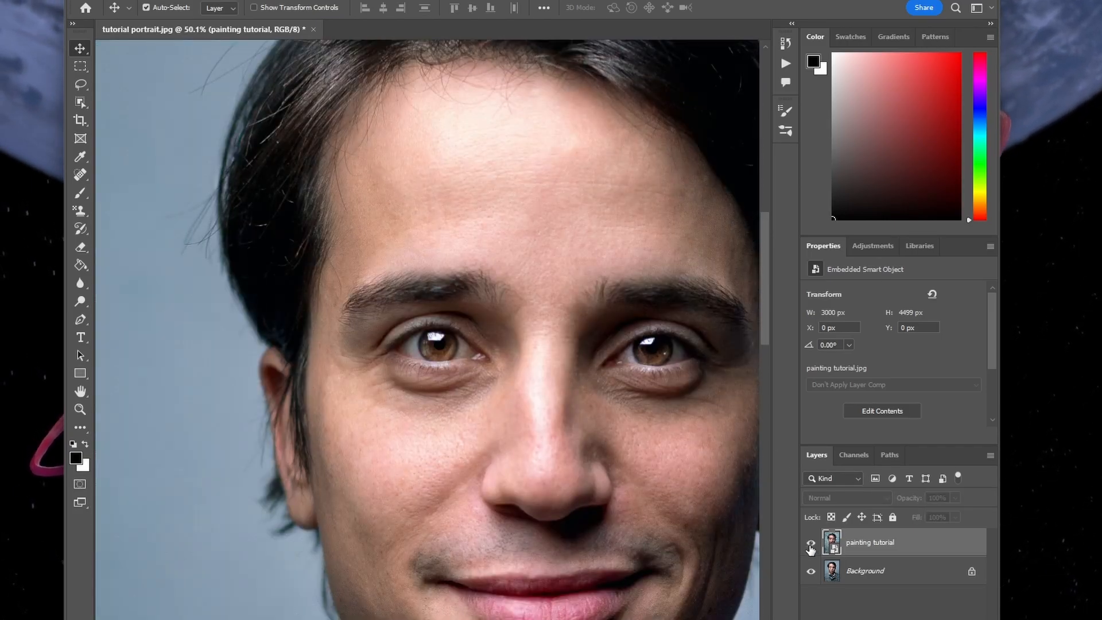
{"action": "left_click", "coordinate": [811, 545]}
{"action": "scroll", "coordinate": [239, 455], "scroll_direction": "down", "scroll_amount": 2}
{"action": "scroll", "coordinate": [591, 354], "scroll_direction": "up", "scroll_amount": 4}
{"action": "scroll", "coordinate": [597, 357], "scroll_direction": "down", "scroll_amount": 4}
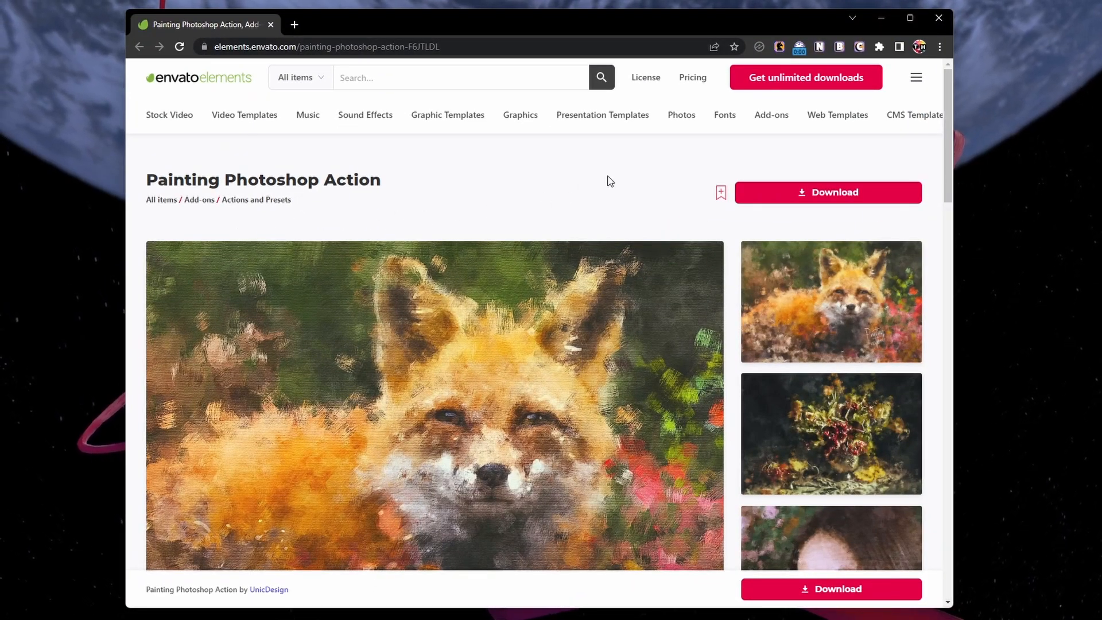
Download the Painting Photoshop Action from Envato Elements, adding it to the Tech How Tutorials project.
{"action": "left_click", "coordinate": [779, 195]}
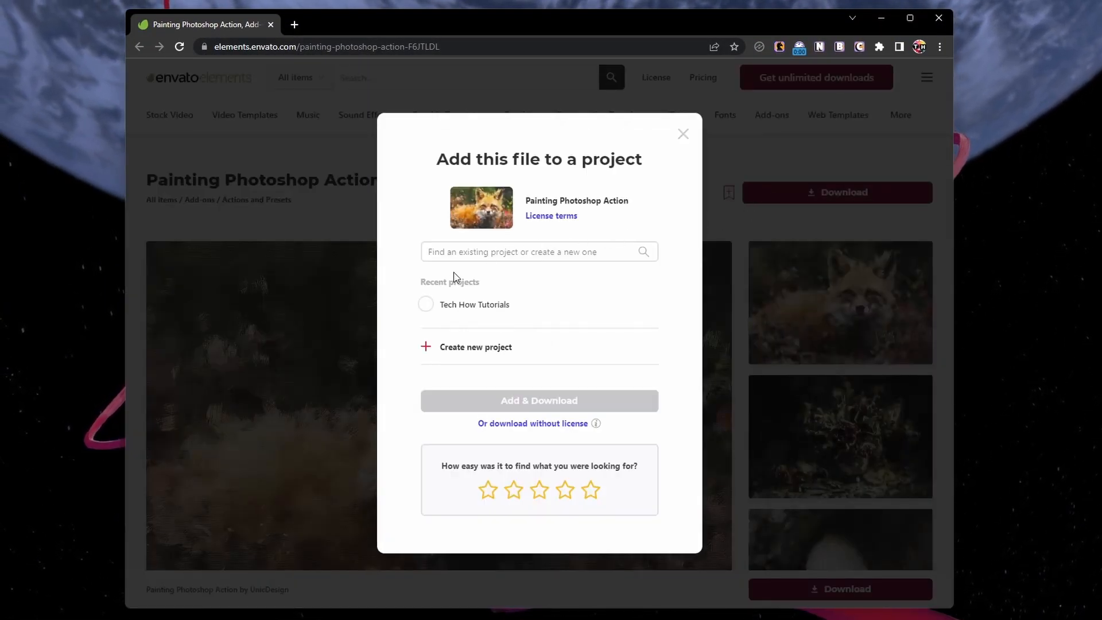
{"action": "left_click", "coordinate": [430, 309]}
{"action": "left_click", "coordinate": [597, 406]}
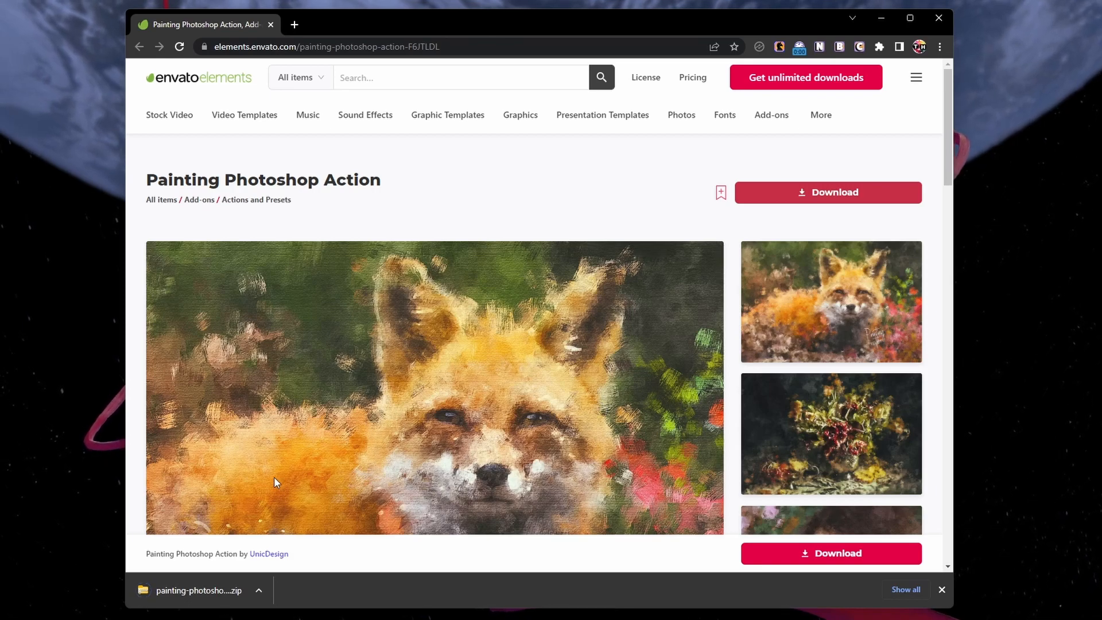
Show the downloaded painting-photoshop-action archive in its folder, minimize the browser, and extract the archive to the default destination.
{"action": "left_click", "coordinate": [262, 582]}
{"action": "left_click", "coordinate": [345, 543]}
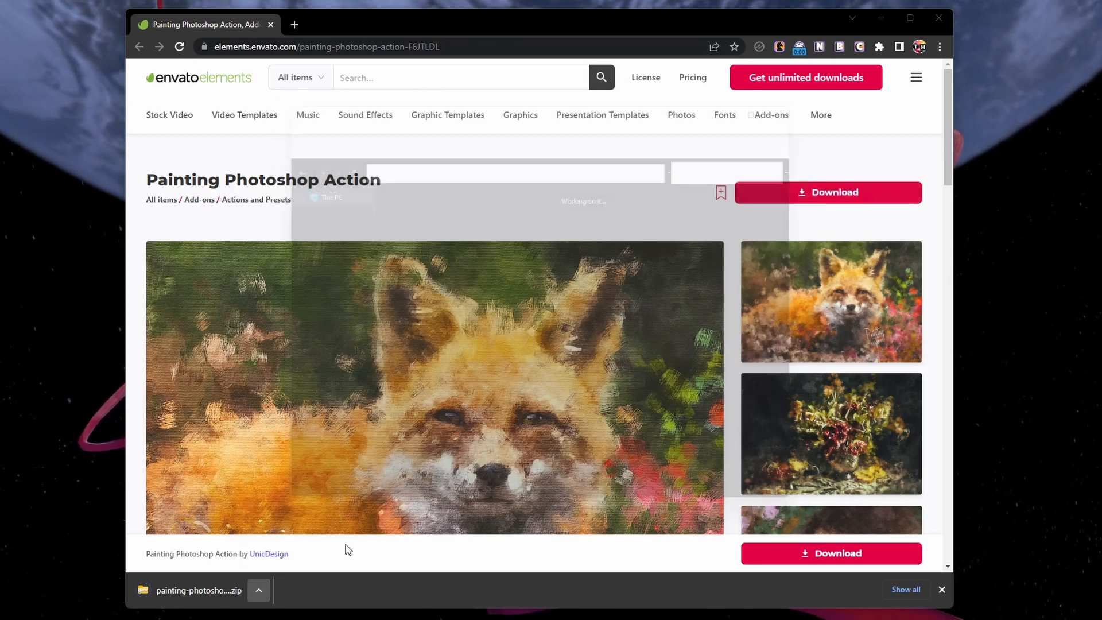
{"action": "left_click", "coordinate": [880, 19]}
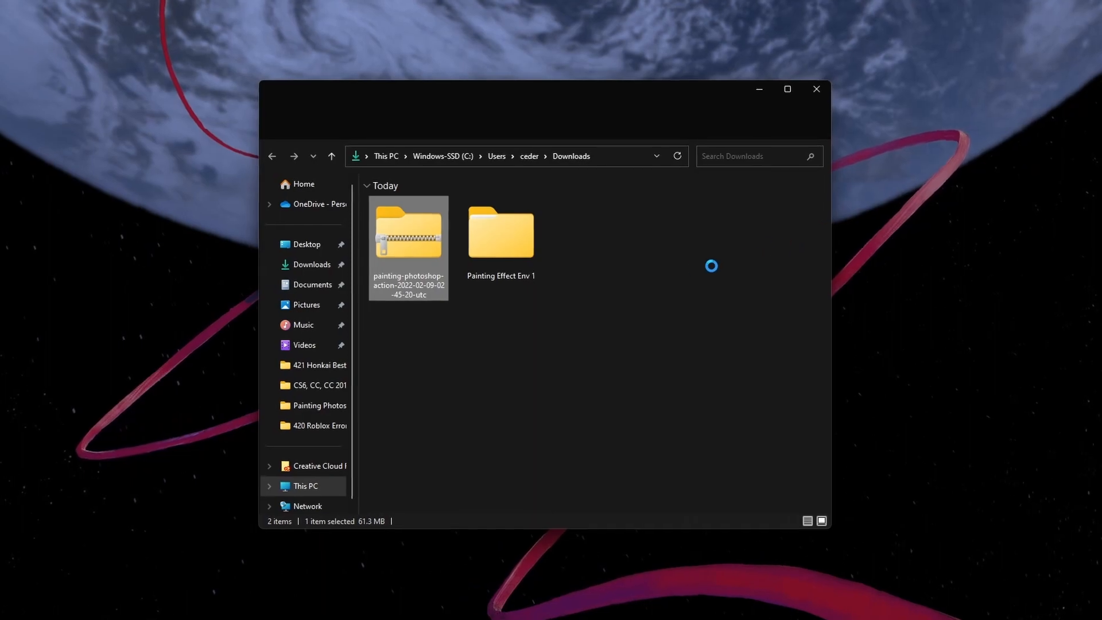
{"action": "right_click", "coordinate": [406, 267]}
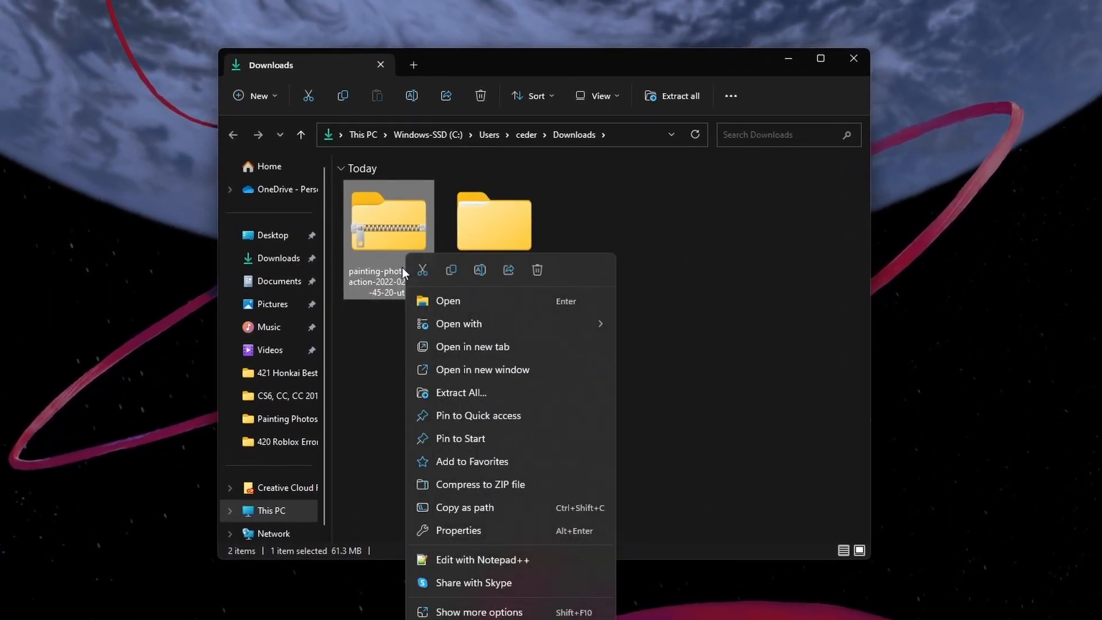
{"action": "left_click", "coordinate": [542, 394]}
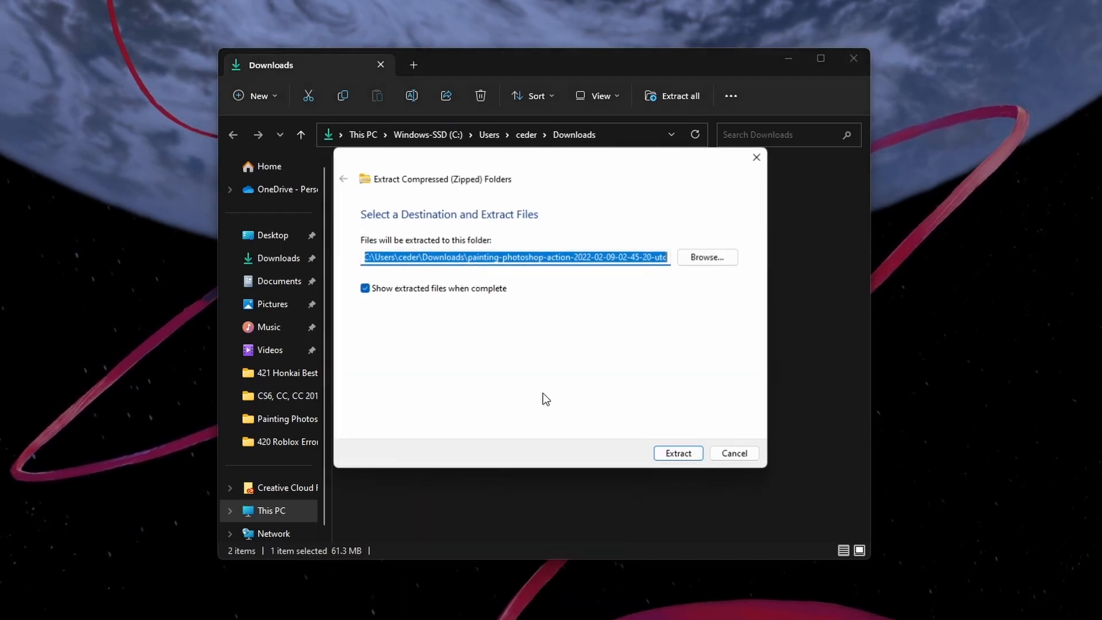
{"action": "left_click", "coordinate": [670, 456]}
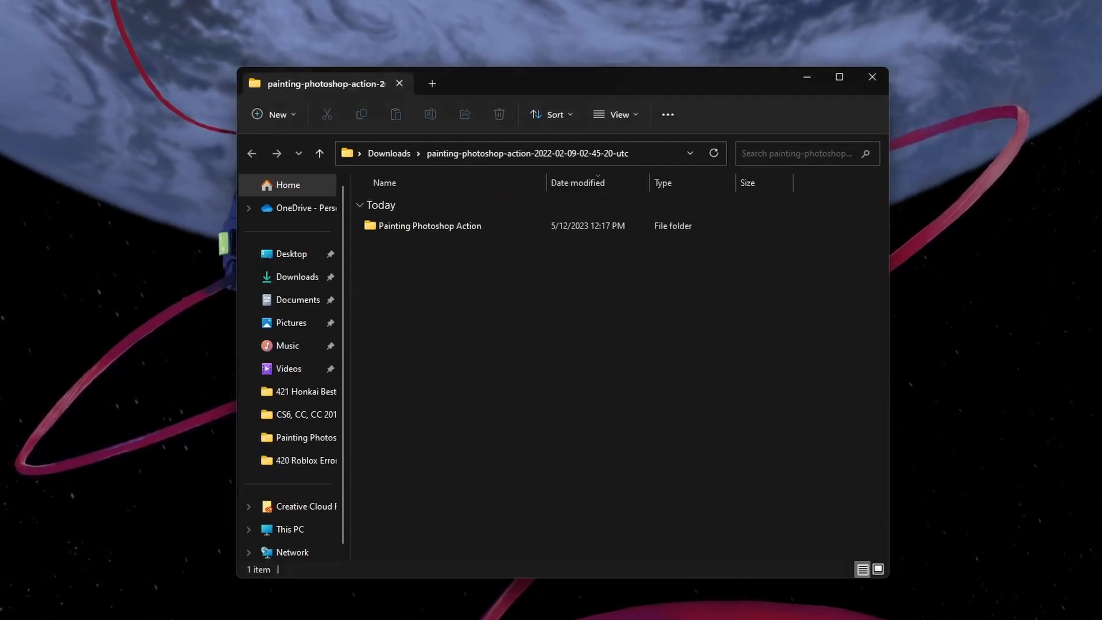
Look through the extracted Painting Photoshop Action folder, return to its parent folder, and minimize the file window.
{"action": "double_click", "coordinate": [422, 231]}
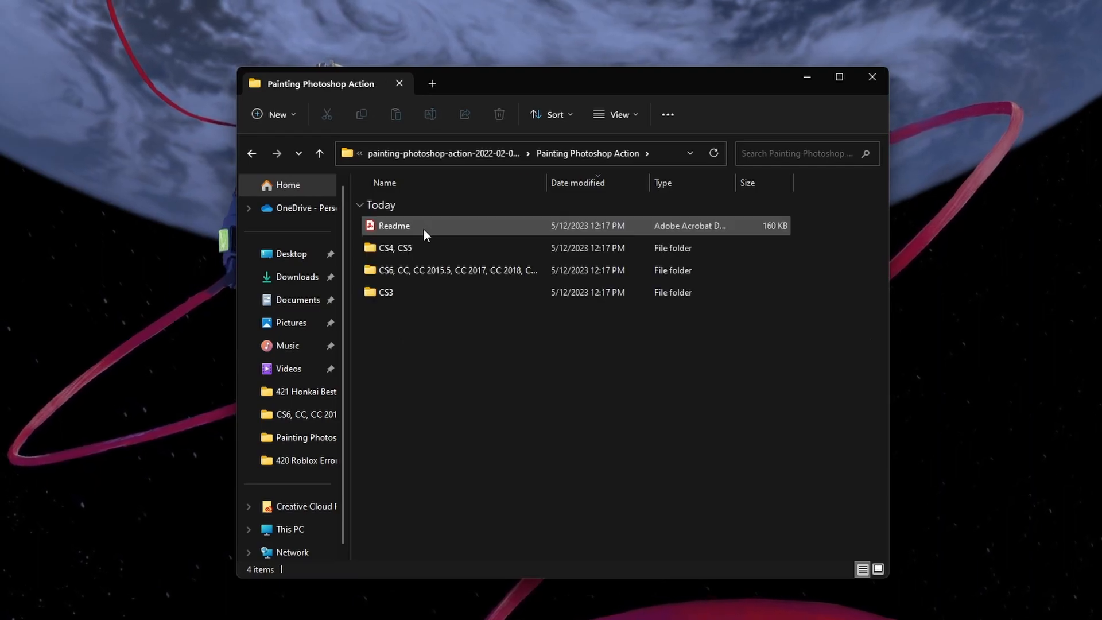
{"action": "key", "text": "alt+Left"}
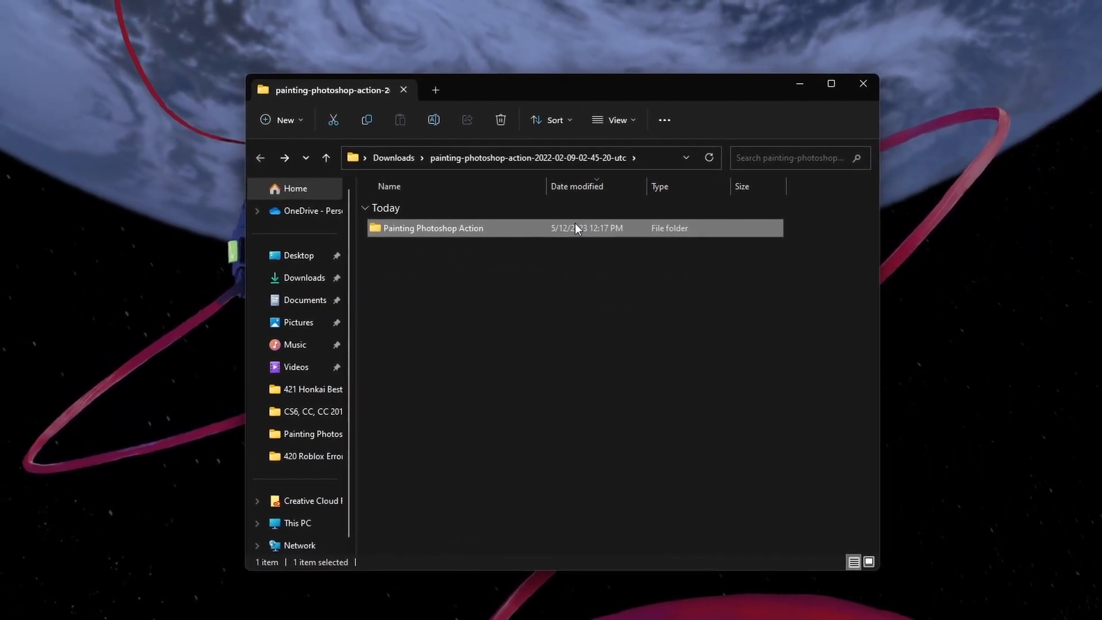
{"action": "left_click", "coordinate": [799, 84]}
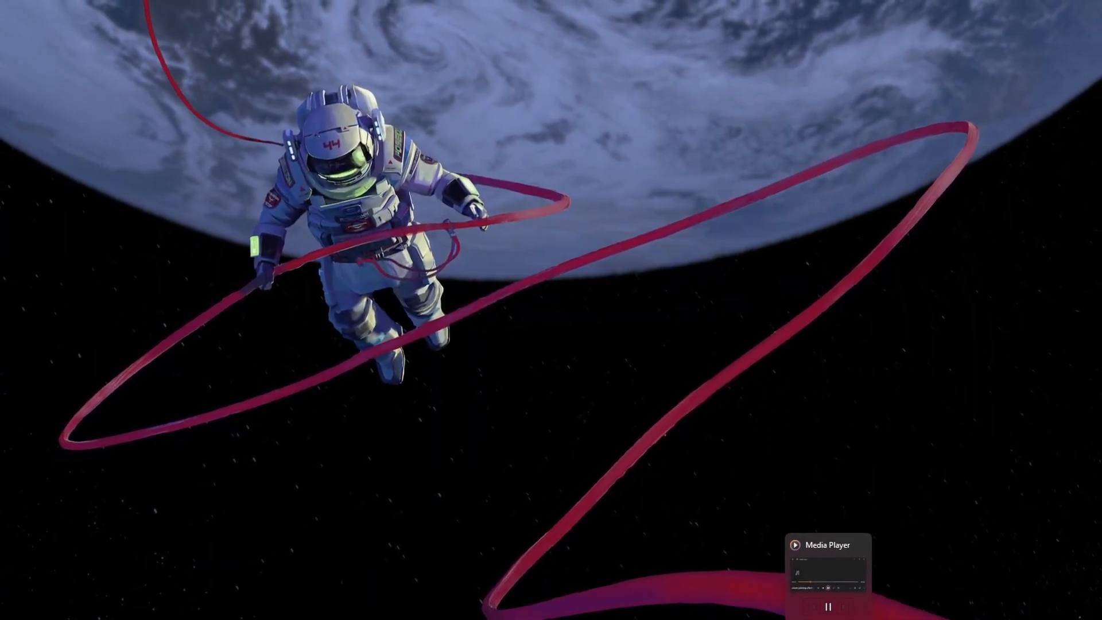
Switch to Photoshop and delete the painting tutorial layer, leaving only the Background portrait.
{"action": "left_click", "coordinate": [827, 618]}
{"action": "scroll", "coordinate": [421, 410], "scroll_direction": "down", "scroll_amount": 14}
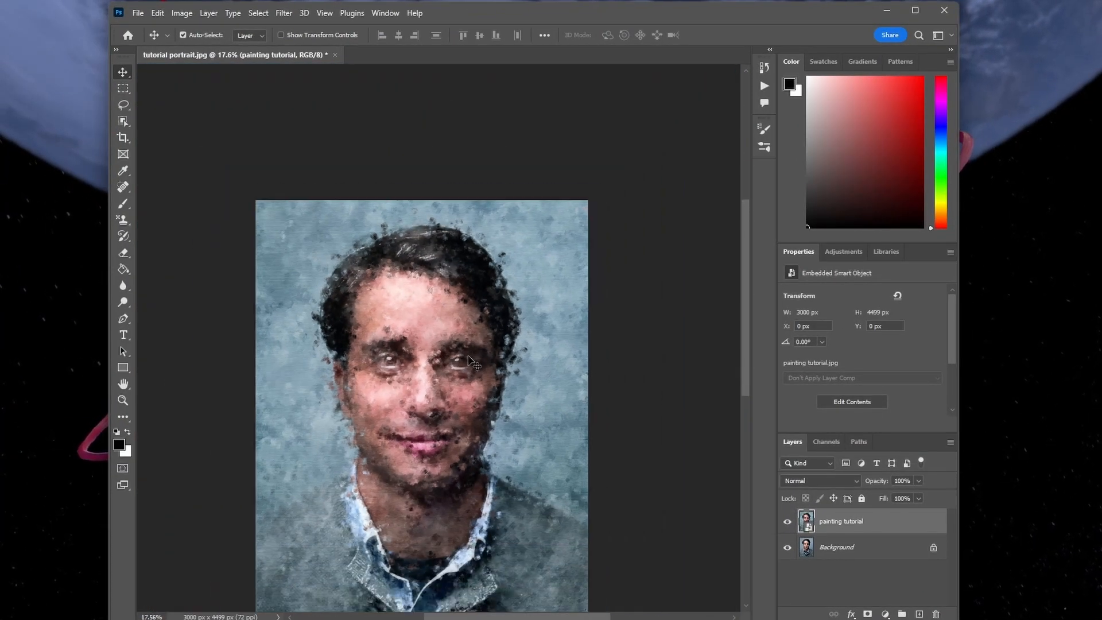
{"action": "key", "text": "Delete"}
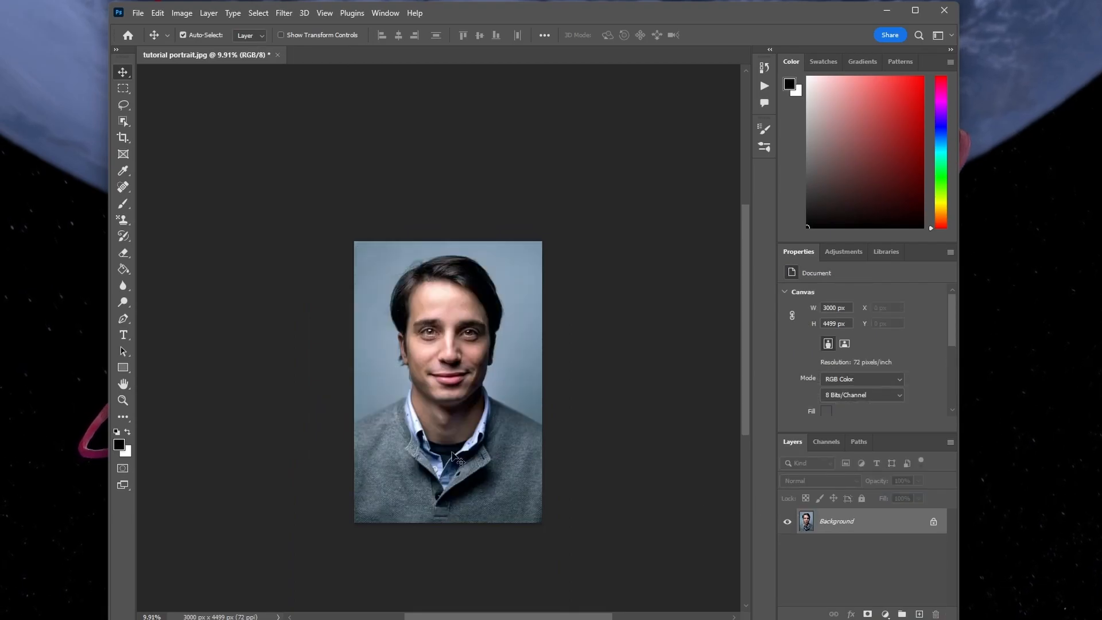
{"action": "scroll", "coordinate": [489, 436], "scroll_direction": "up", "scroll_amount": 3}
{"action": "scroll", "coordinate": [489, 436], "scroll_direction": "down", "scroll_amount": 1}
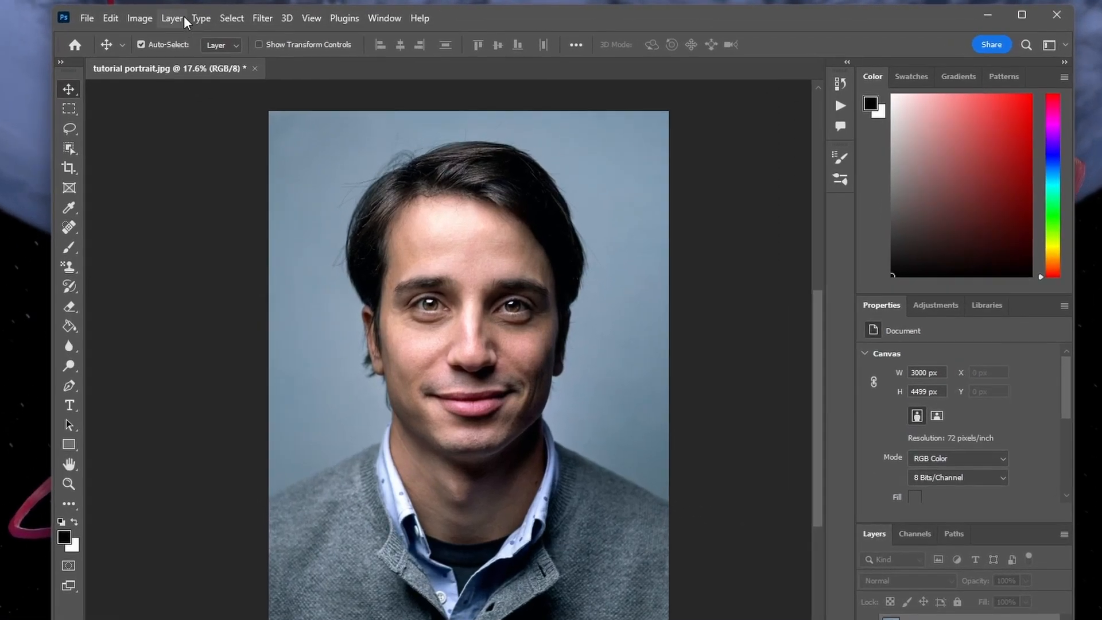
{"action": "left_click", "coordinate": [211, 12]}
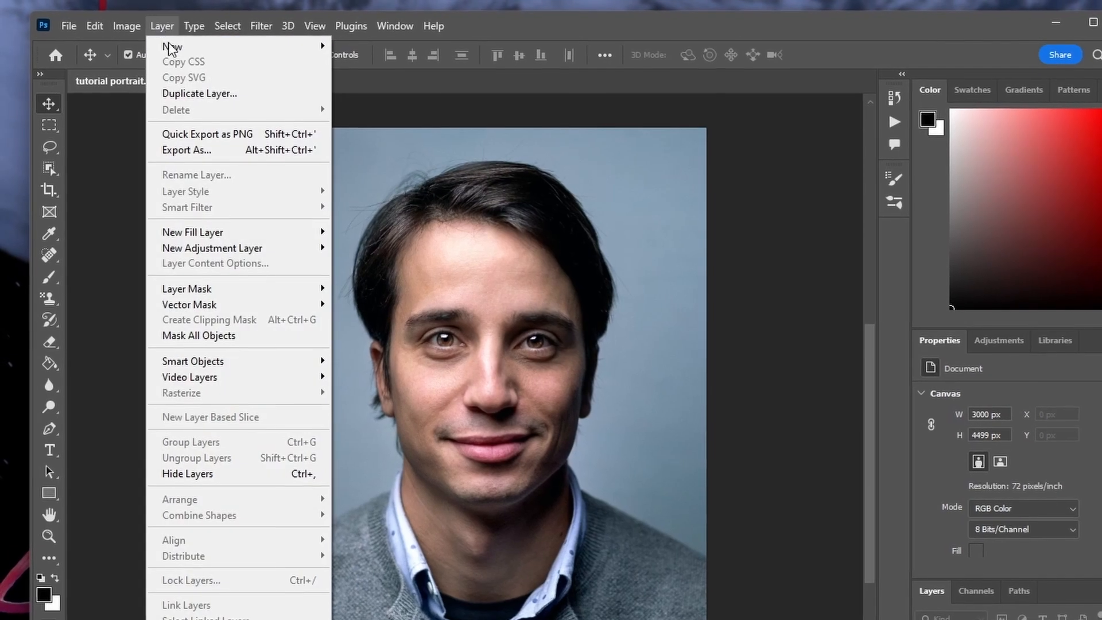
{"action": "mouse_move", "coordinate": [182, 42]}
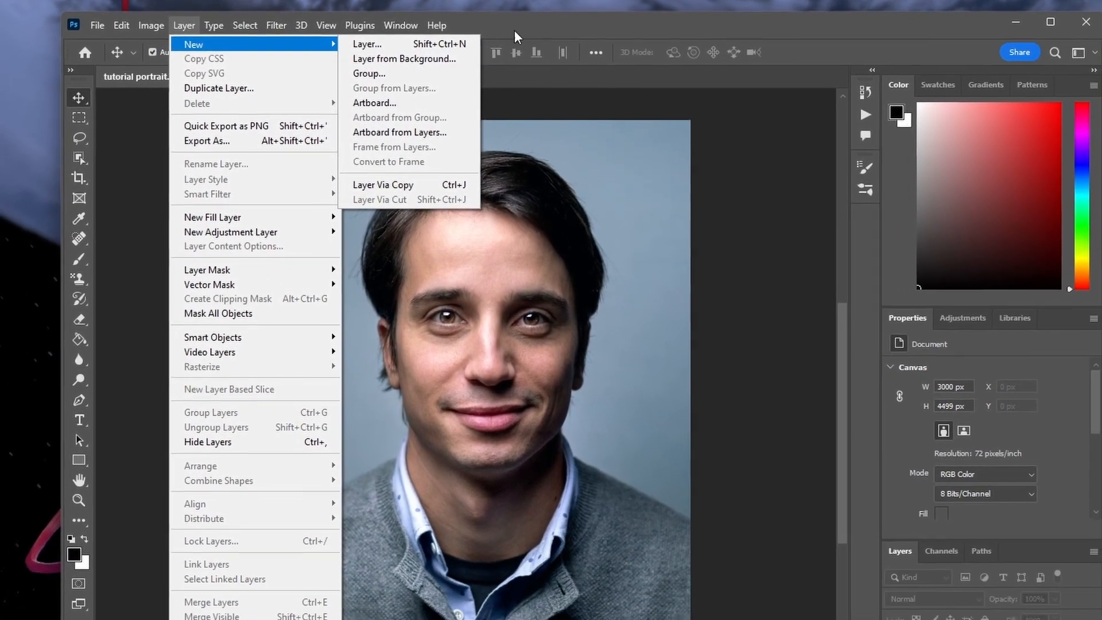
{"action": "left_click", "coordinate": [564, 30]}
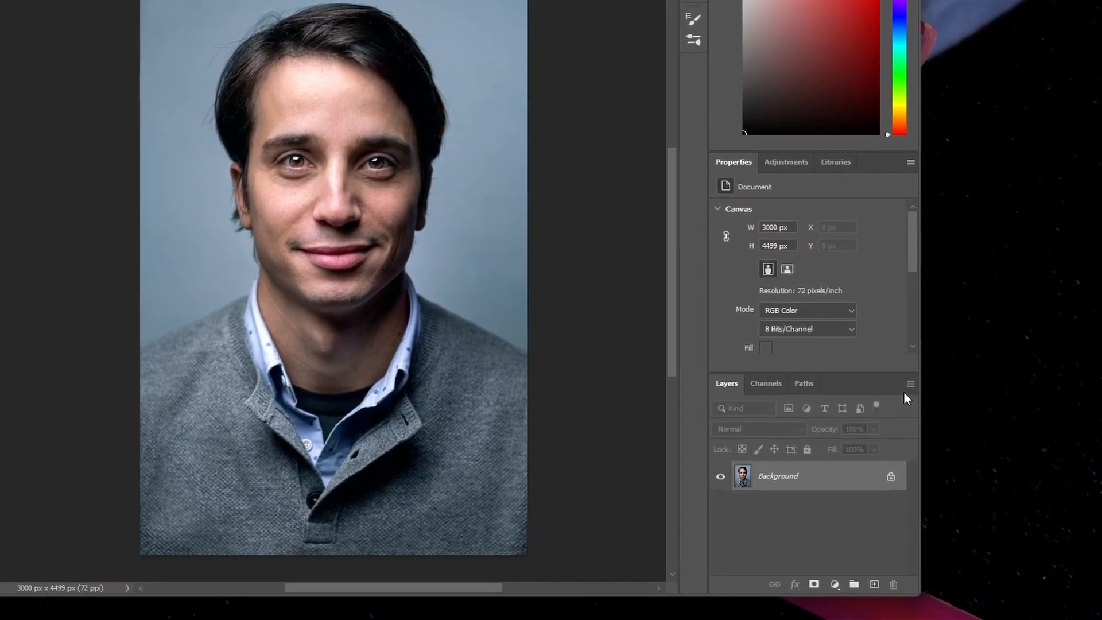
Confirm the Layers Panel Options with Add "copy" to Copied Layers and Groups enabled.
{"action": "left_click", "coordinate": [954, 443]}
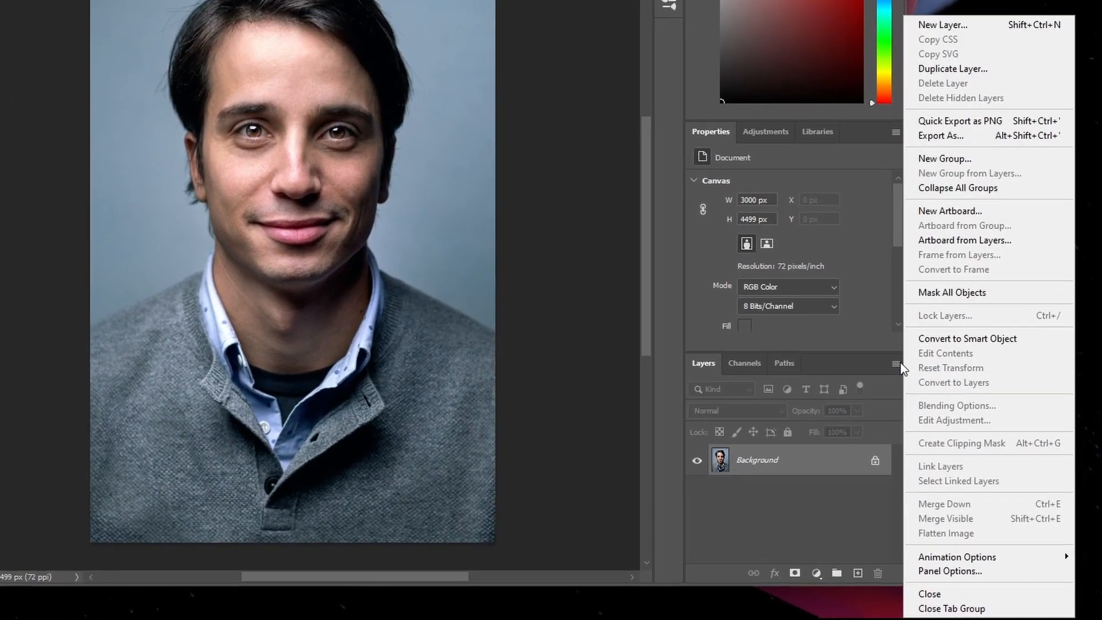
{"action": "left_click", "coordinate": [951, 570]}
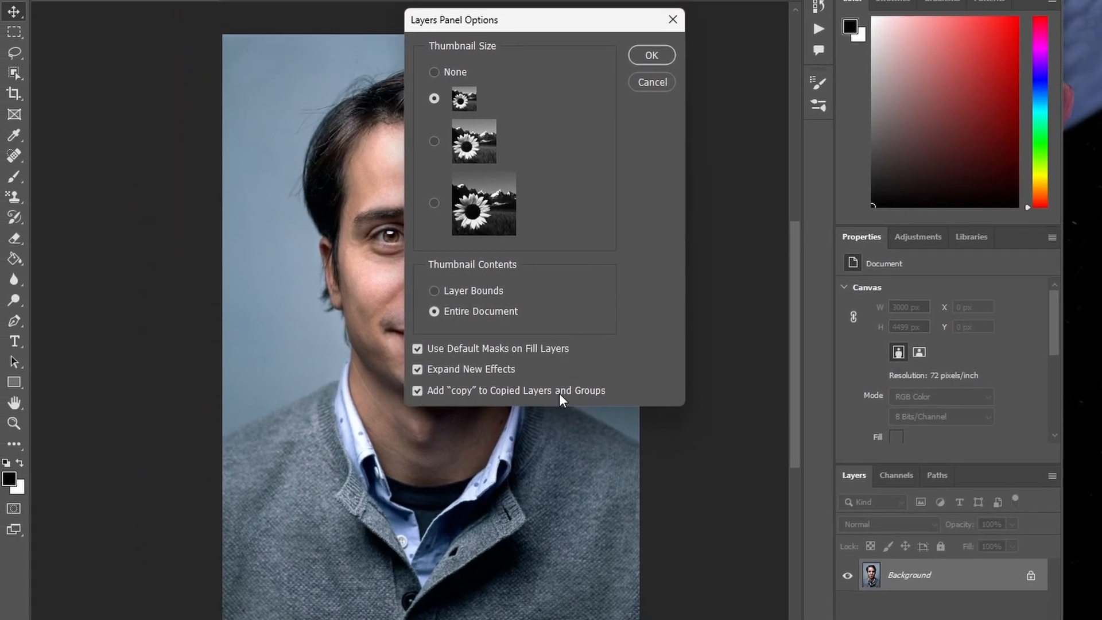
{"action": "left_click", "coordinate": [651, 55]}
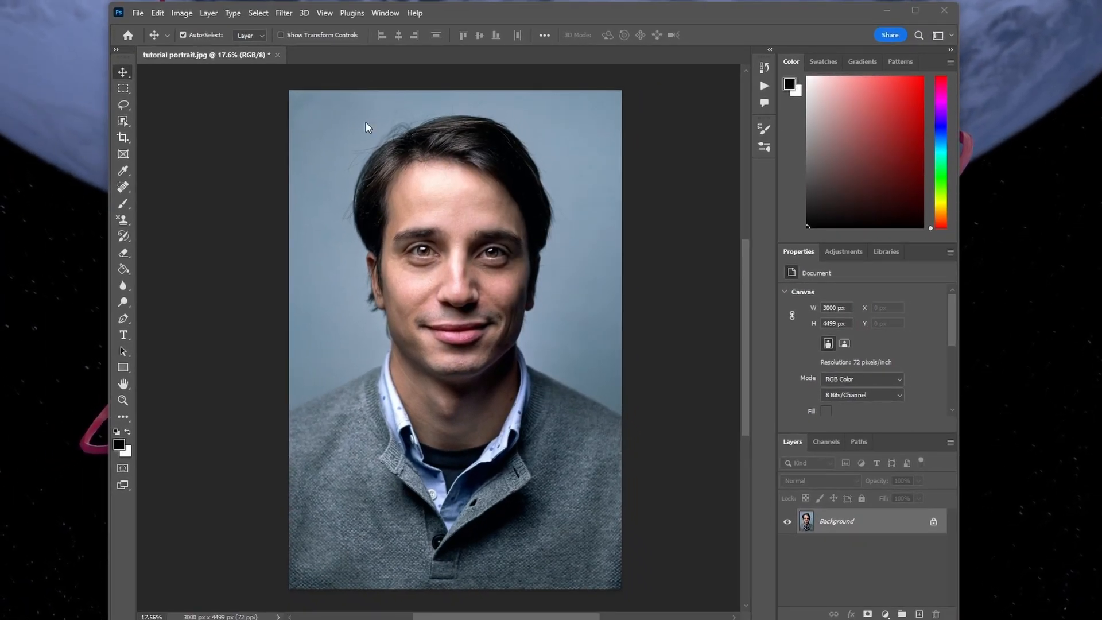
{"action": "left_click", "coordinate": [182, 12]}
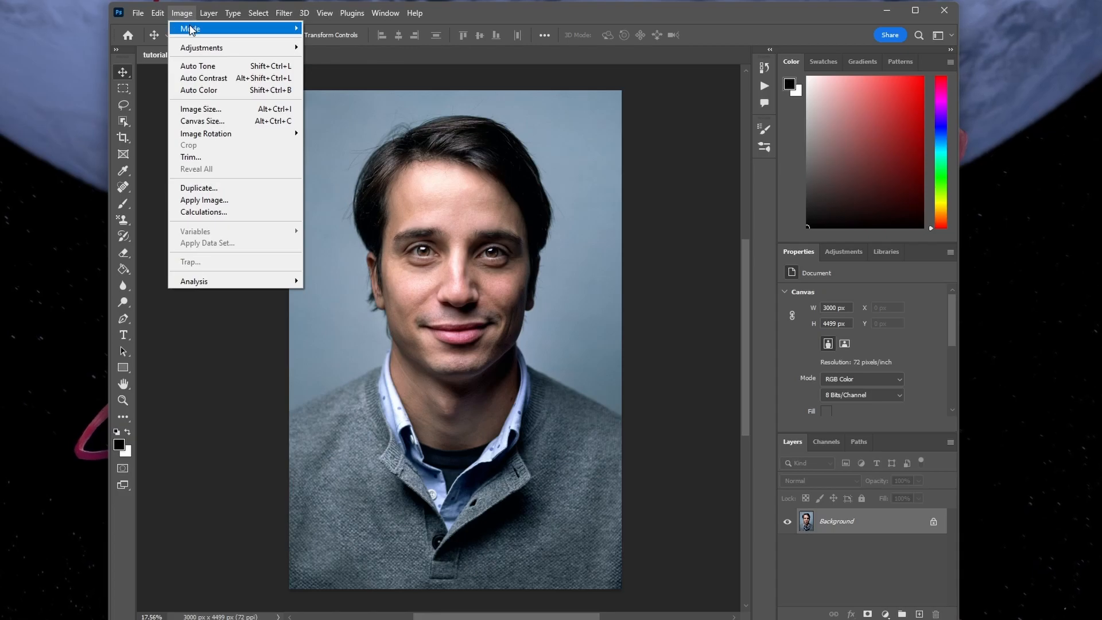
{"action": "mouse_move", "coordinate": [191, 32]}
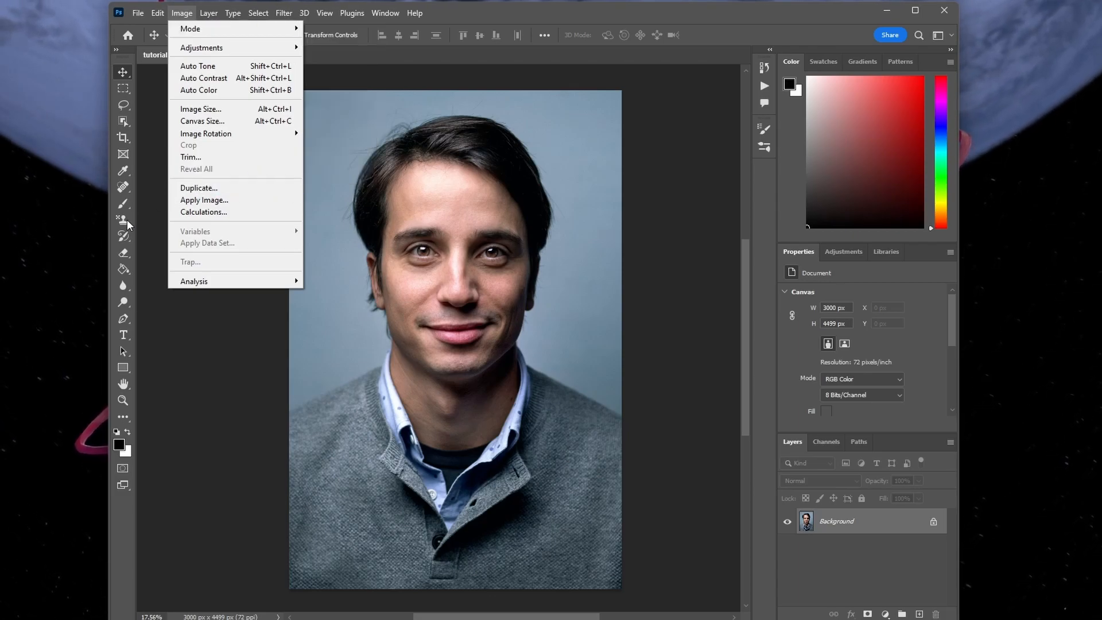
Choose the Art History Brush and set its size to 250 px.
{"action": "left_click", "coordinate": [122, 235]}
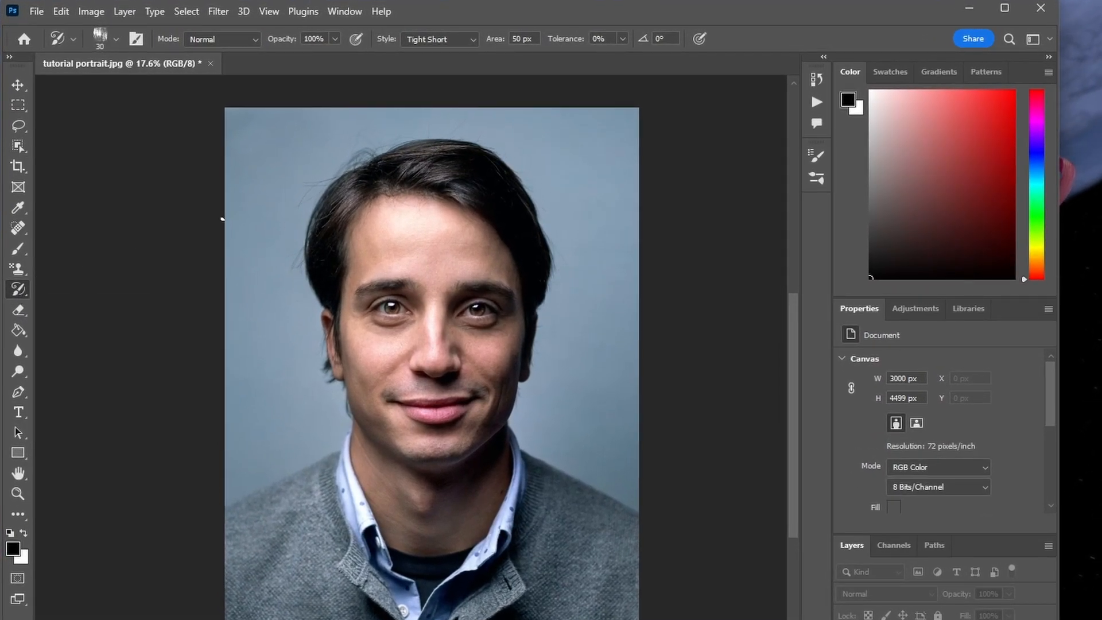
{"action": "left_click", "coordinate": [117, 40]}
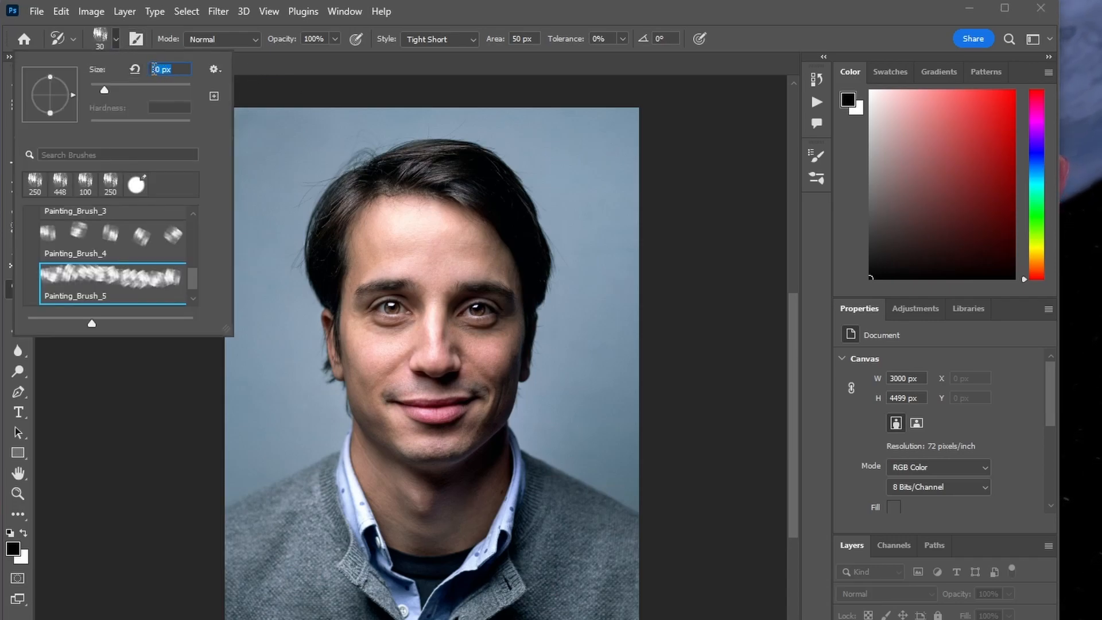
{"action": "type", "text": "250"}
{"action": "key", "text": "Return"}
Check the brush's blending mode, opacity, style, area and tolerance settings.
{"action": "left_click", "coordinate": [245, 39]}
{"action": "left_click", "coordinate": [254, 40]}
{"action": "left_click", "coordinate": [334, 39]}
{"action": "left_click", "coordinate": [334, 39]}
{"action": "left_click", "coordinate": [473, 40]}
{"action": "left_click", "coordinate": [474, 42]}
{"action": "left_click", "coordinate": [532, 41]}
{"action": "left_click", "coordinate": [612, 41]}
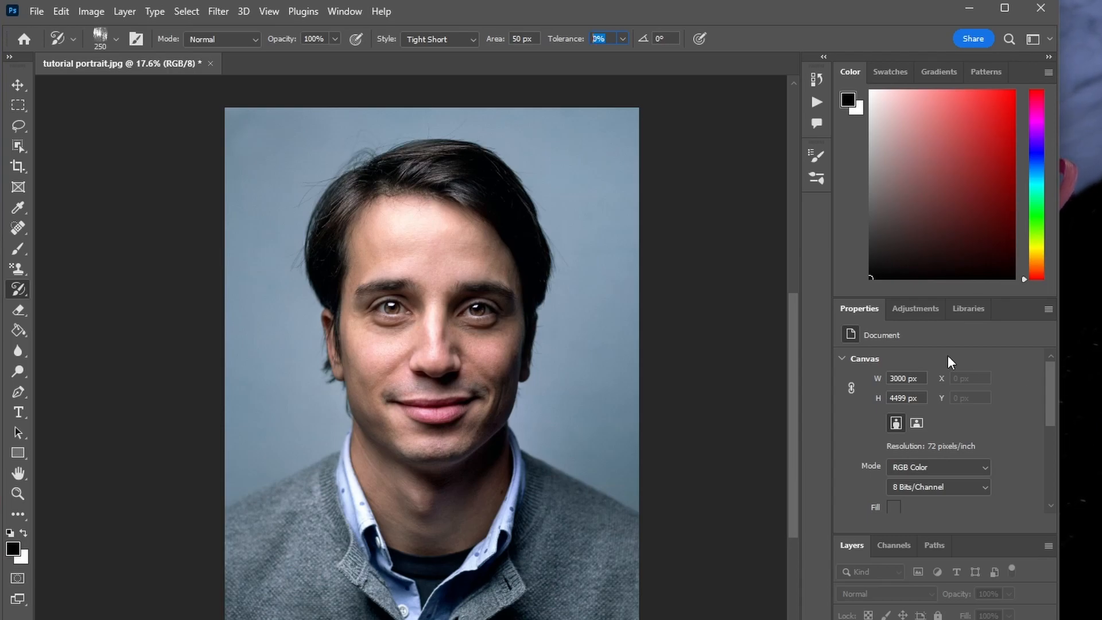
Load the Painting ATN action file from the downloaded Painting Photoshop Action folder into the Actions list.
{"action": "left_click", "coordinate": [339, 12]}
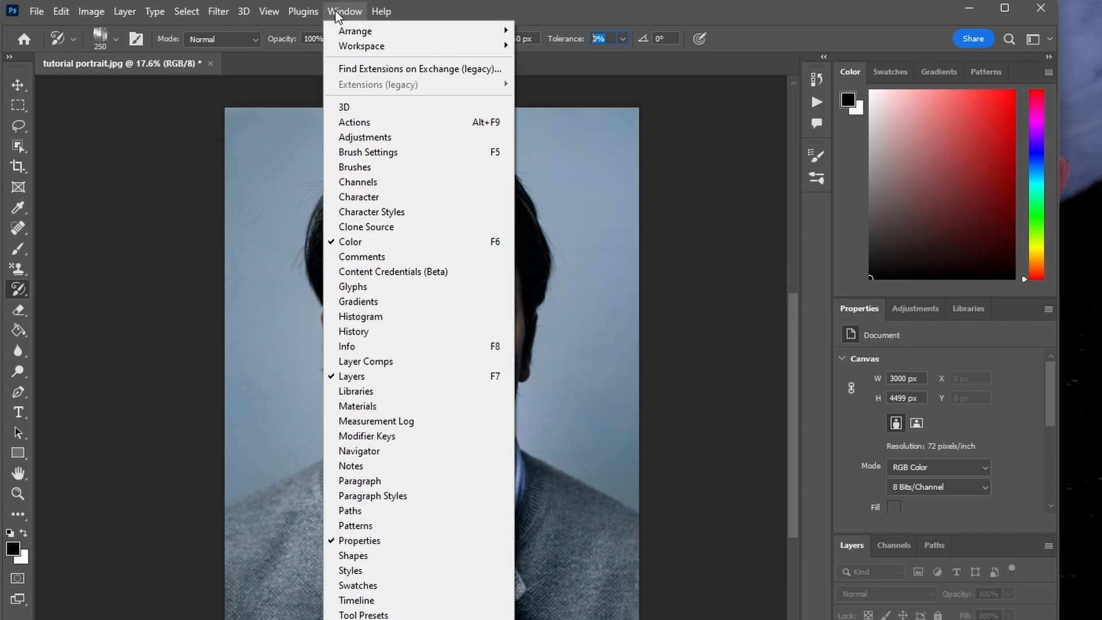
{"action": "left_click", "coordinate": [383, 122]}
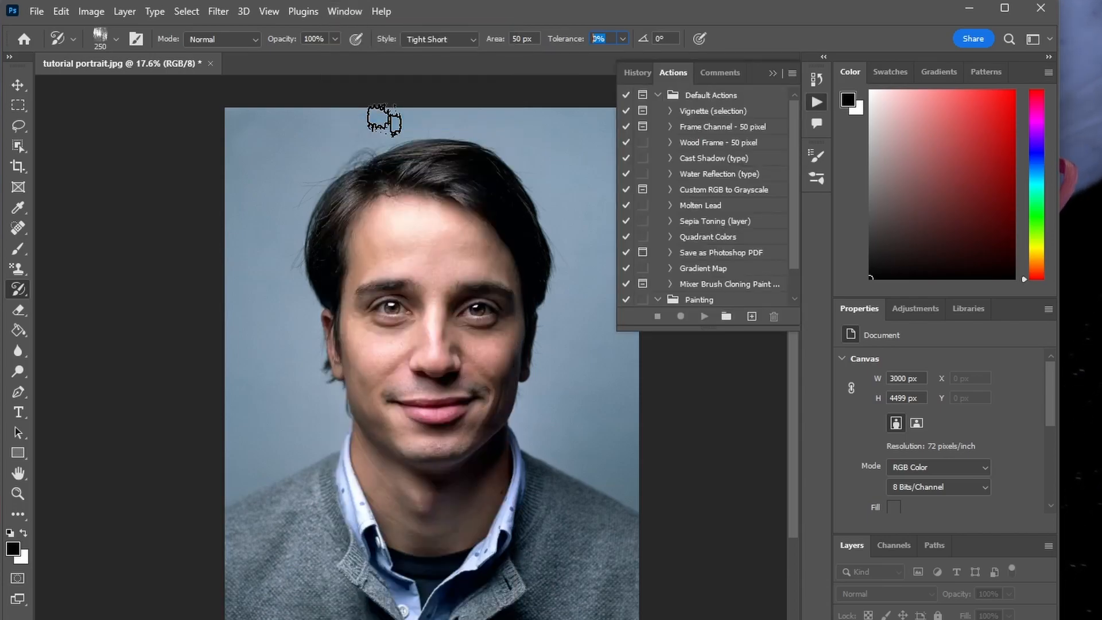
{"action": "left_click", "coordinate": [790, 72]}
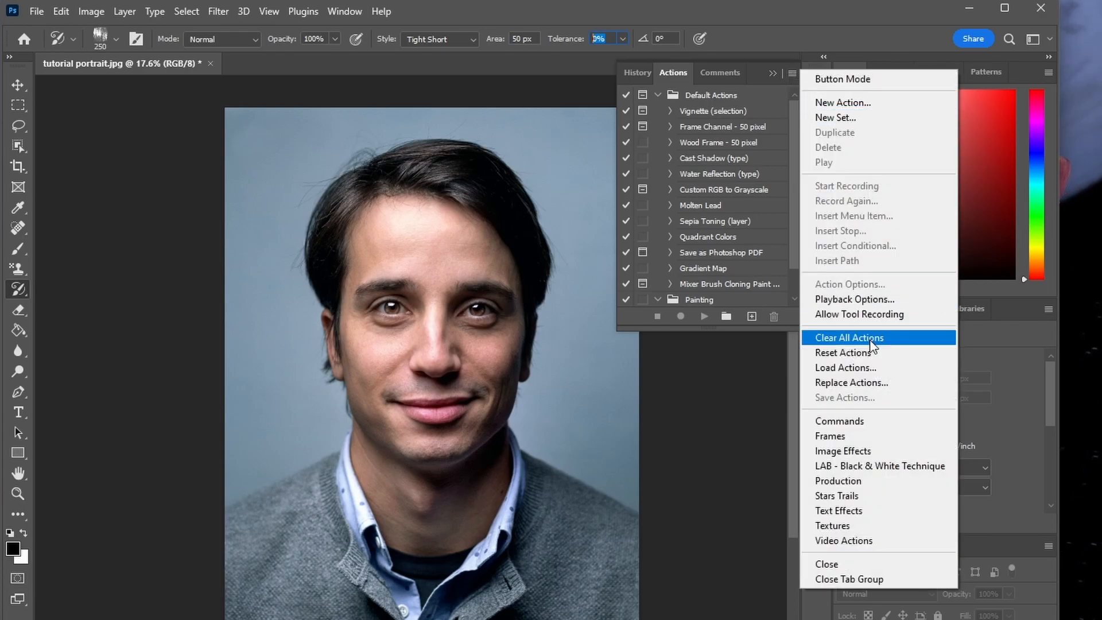
{"action": "left_click", "coordinate": [881, 368]}
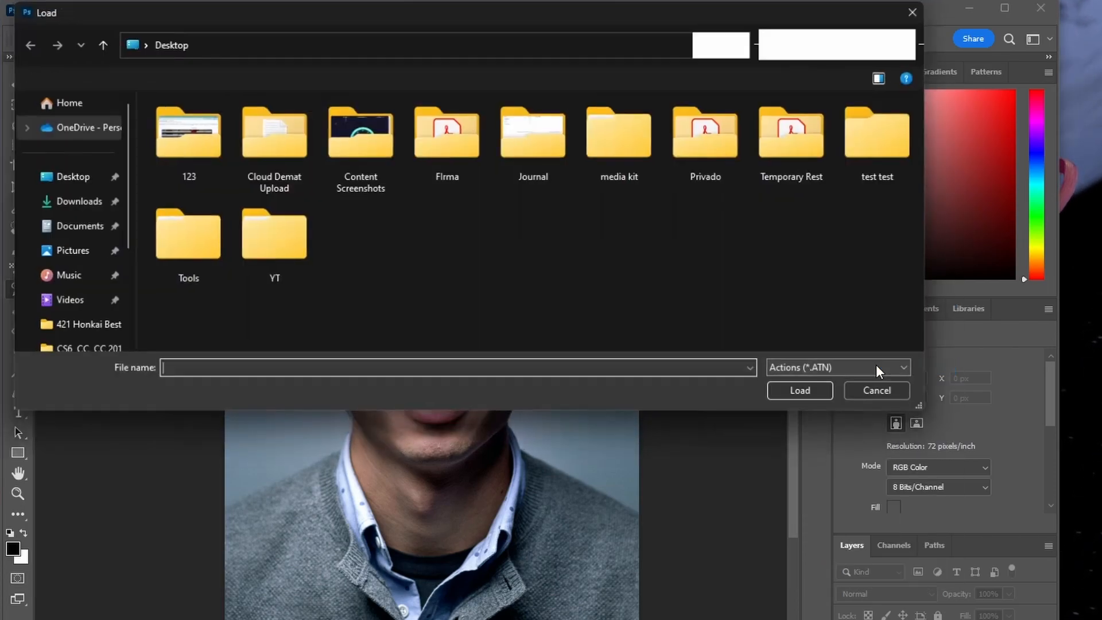
{"action": "left_click_drag", "start_coordinate": [399, 15], "coordinate": [396, 121]}
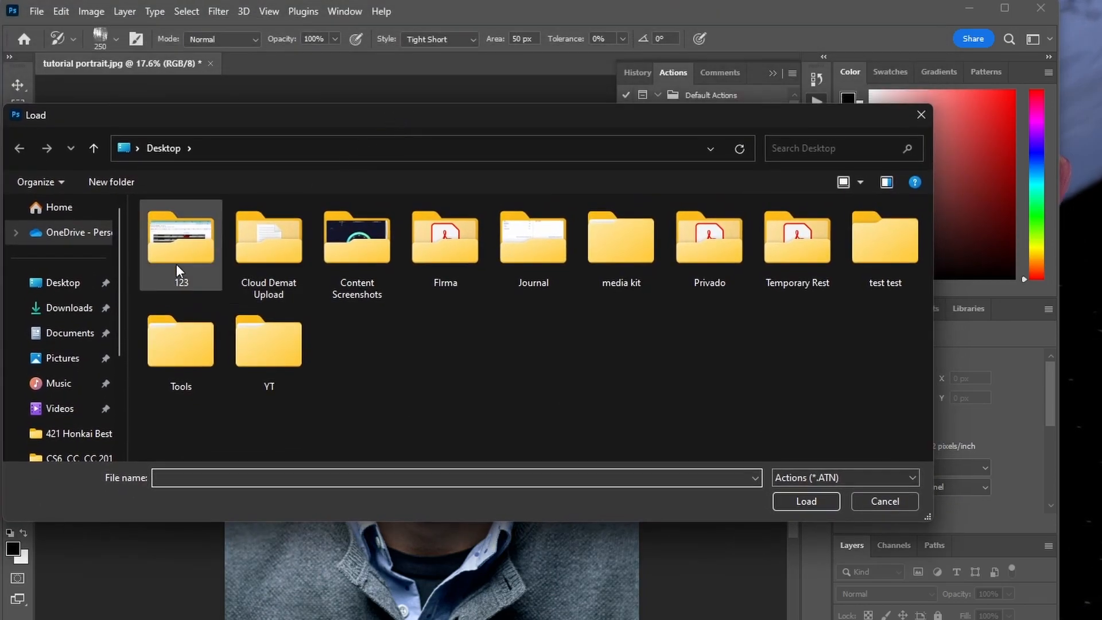
{"action": "left_click", "coordinate": [69, 310]}
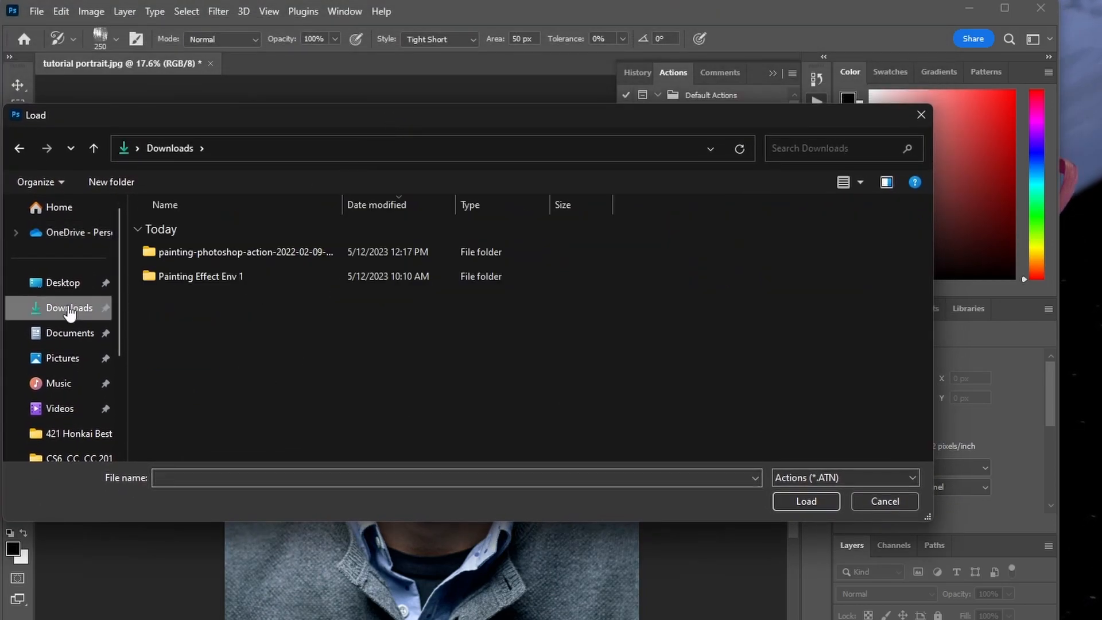
{"action": "double_click", "coordinate": [262, 251]}
{"action": "double_click", "coordinate": [262, 250]}
{"action": "double_click", "coordinate": [256, 275]}
{"action": "left_click", "coordinate": [246, 260]}
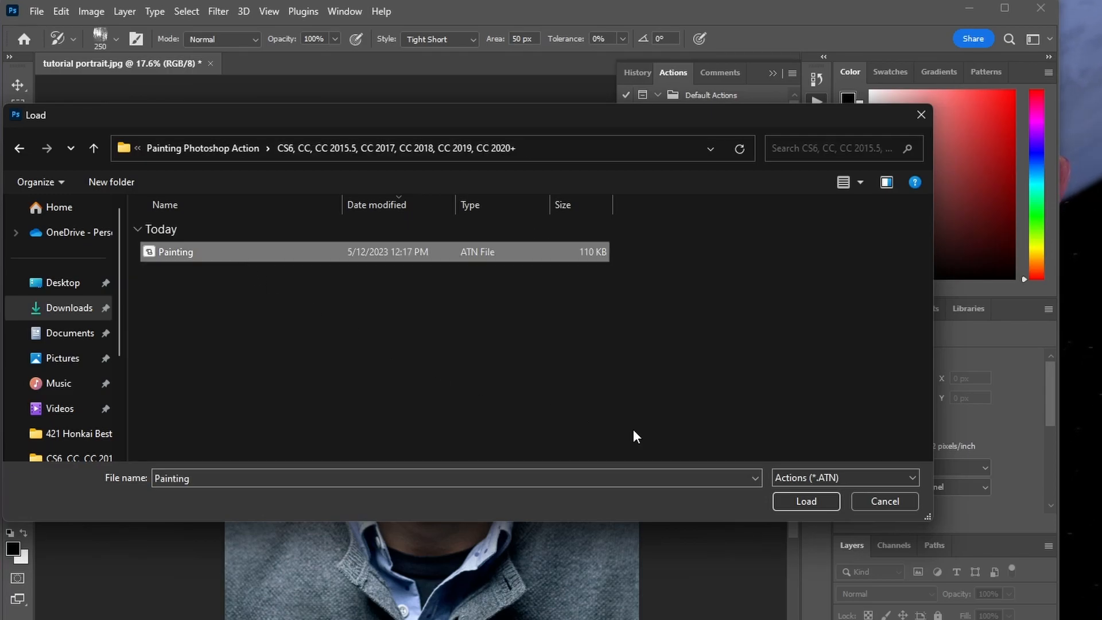
{"action": "left_click", "coordinate": [804, 502]}
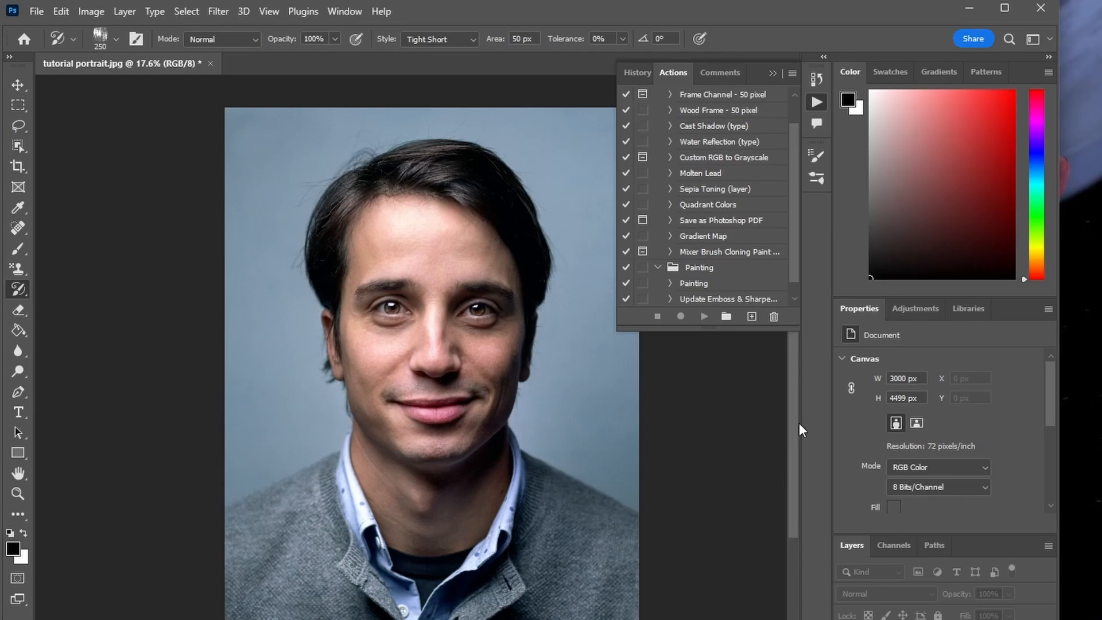
Import the Painting_Brushes file into the Brush tool's presets and look through the brush list.
{"action": "right_click", "coordinate": [18, 291]}
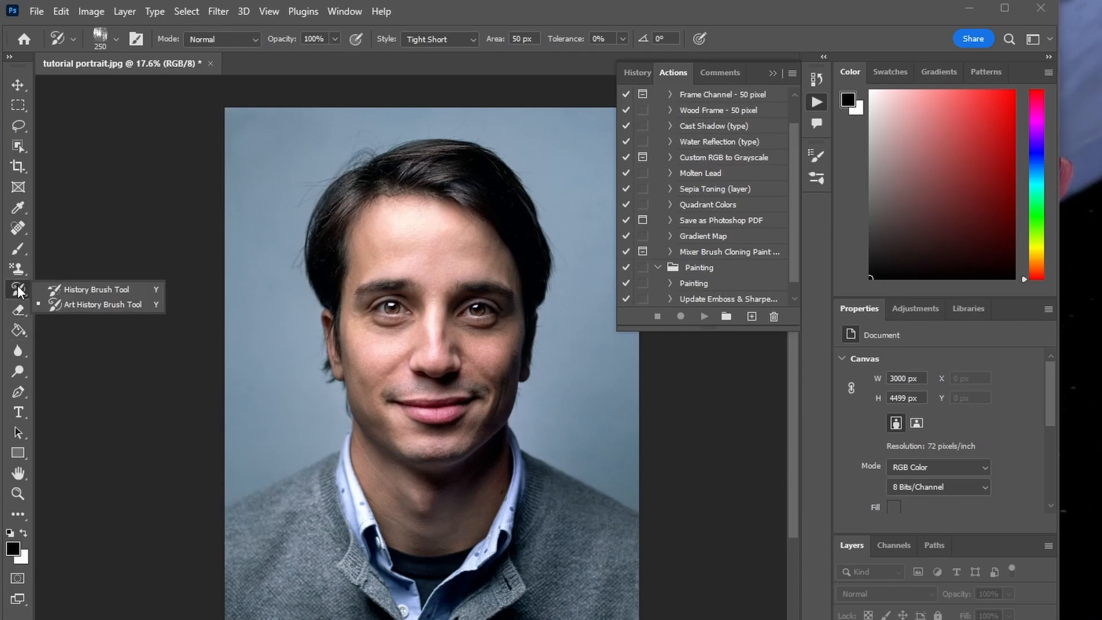
{"action": "left_click", "coordinate": [16, 250]}
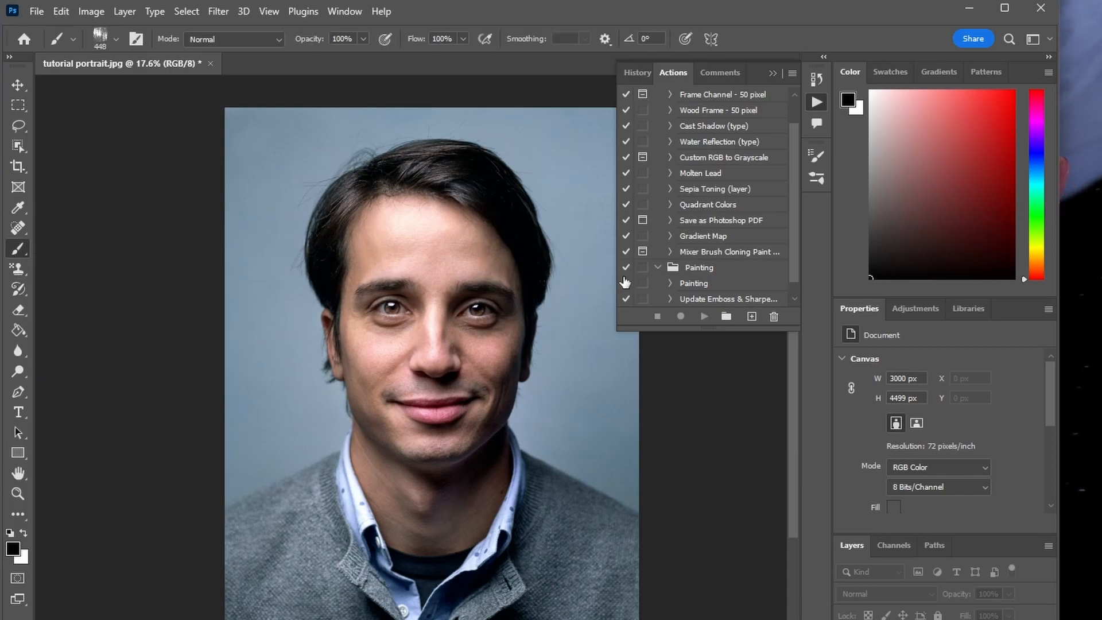
{"action": "left_click", "coordinate": [105, 39]}
{"action": "left_click", "coordinate": [214, 69]}
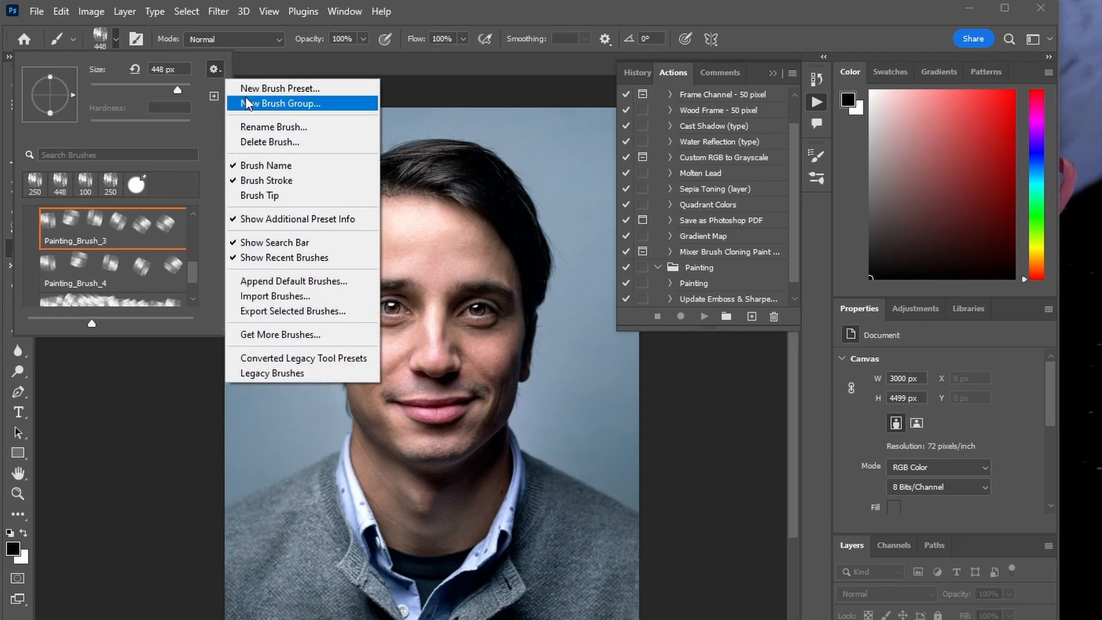
{"action": "left_click", "coordinate": [302, 296]}
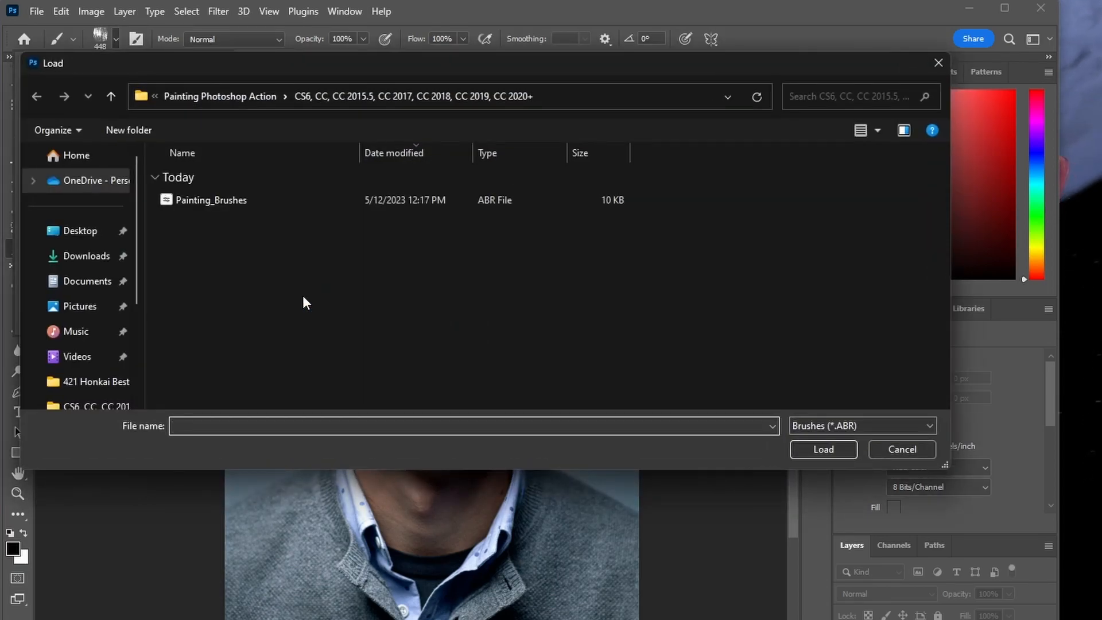
{"action": "left_click", "coordinate": [239, 202]}
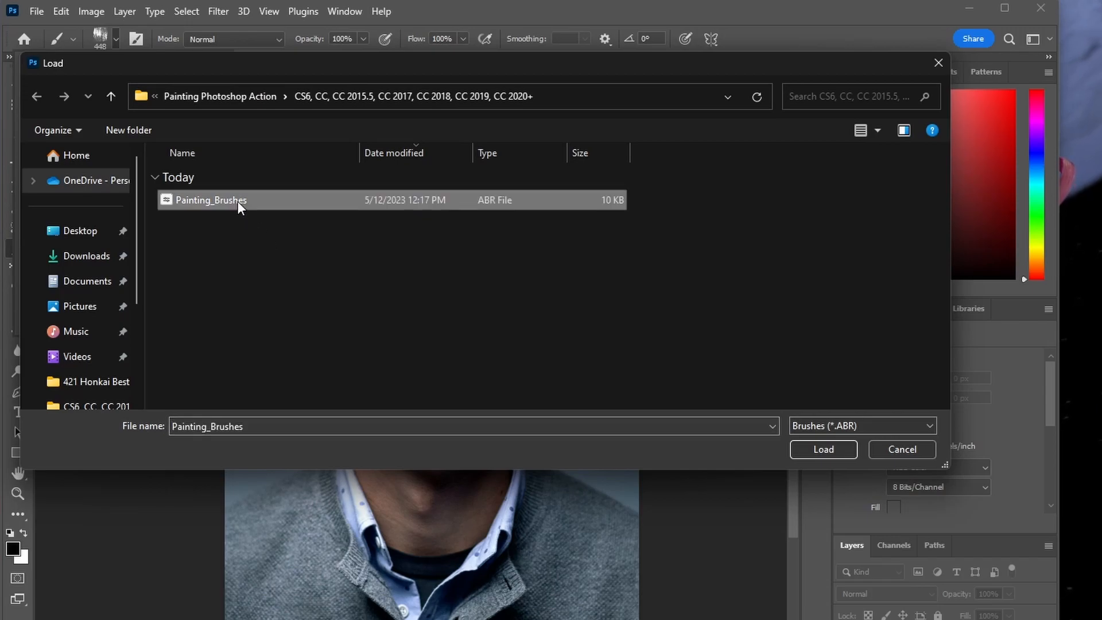
{"action": "left_click", "coordinate": [823, 450]}
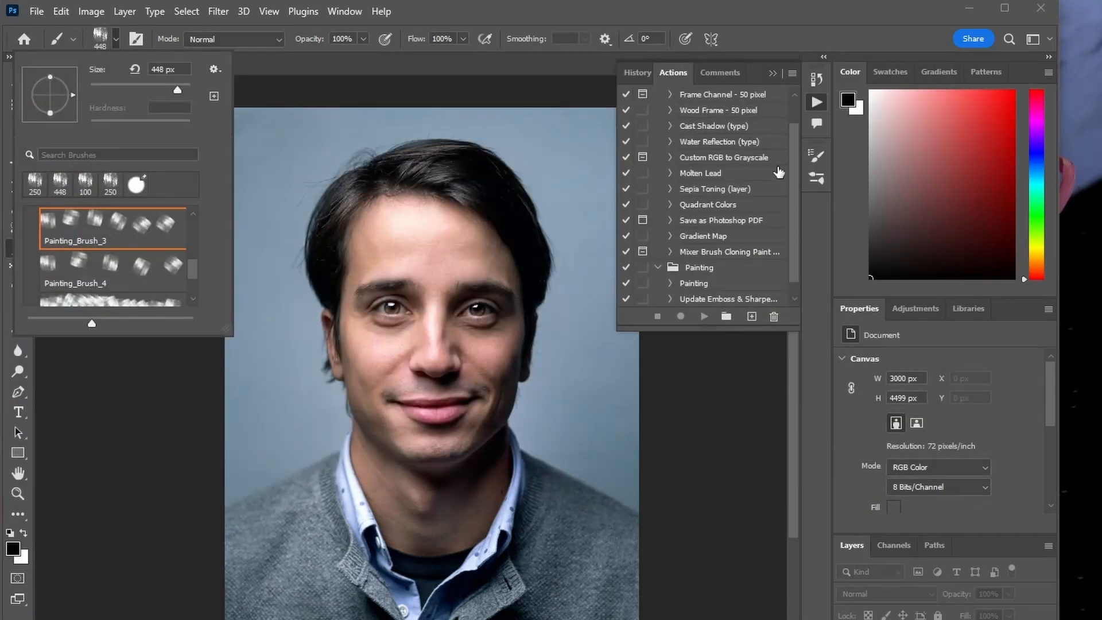
{"action": "left_click", "coordinate": [773, 74]}
{"action": "left_click", "coordinate": [116, 40]}
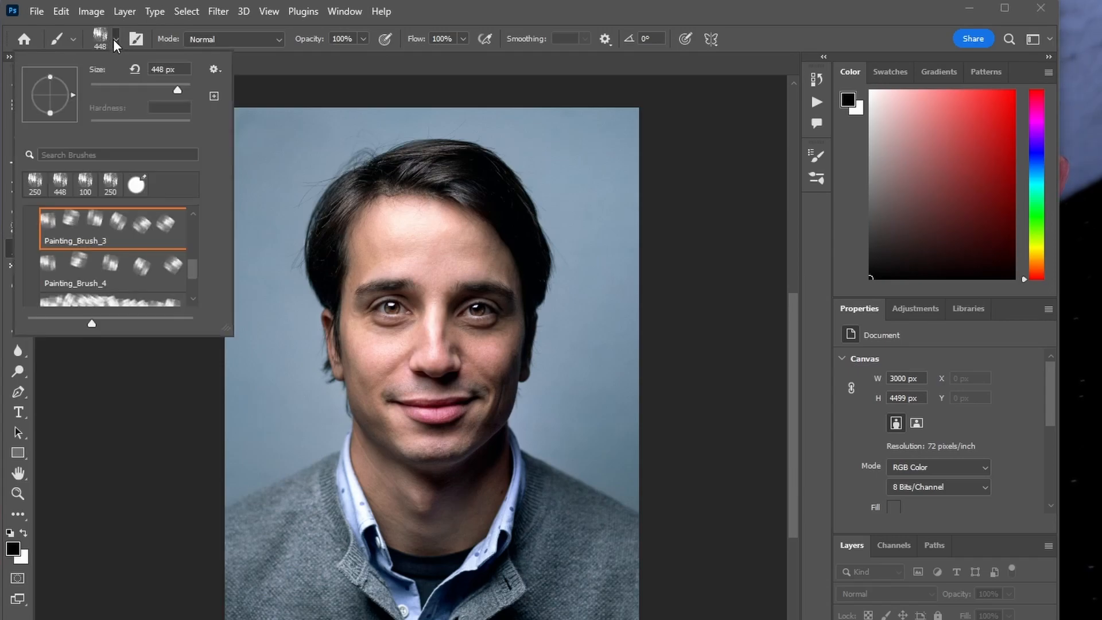
{"action": "scroll", "coordinate": [115, 282], "scroll_direction": "down", "scroll_amount": 3}
{"action": "scroll", "coordinate": [115, 281], "scroll_direction": "up", "scroll_amount": 4}
{"action": "left_click", "coordinate": [459, 9]}
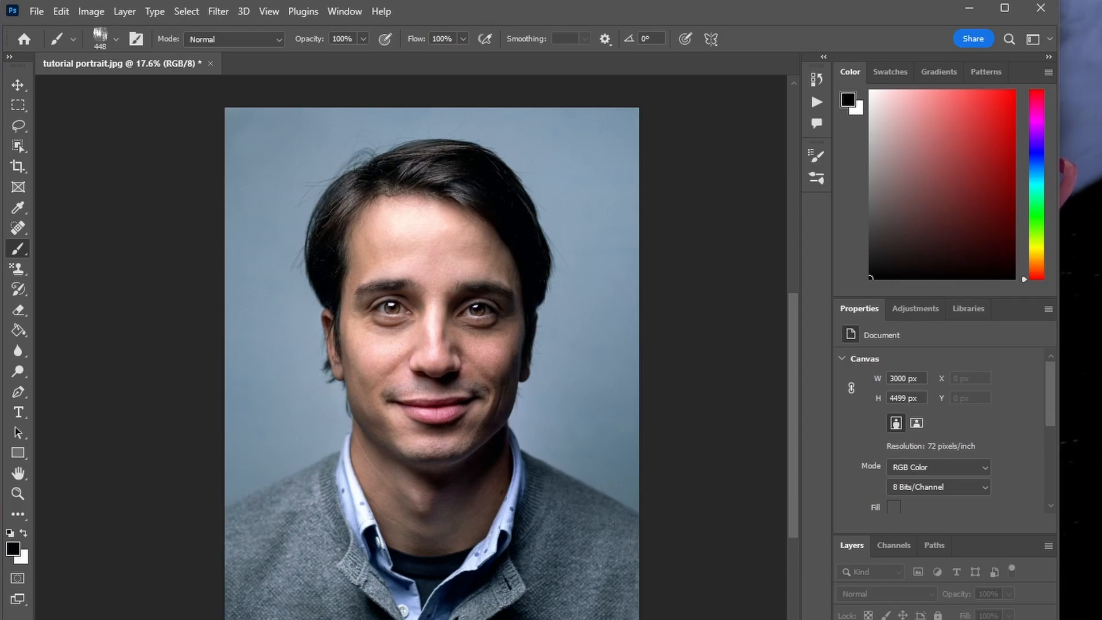
Choose the Pattern Stamp tool and import the painting patterns file from the Painting Photoshop Action folder.
{"action": "left_click", "coordinate": [16, 271]}
{"action": "right_click", "coordinate": [16, 277]}
{"action": "left_click", "coordinate": [81, 282]}
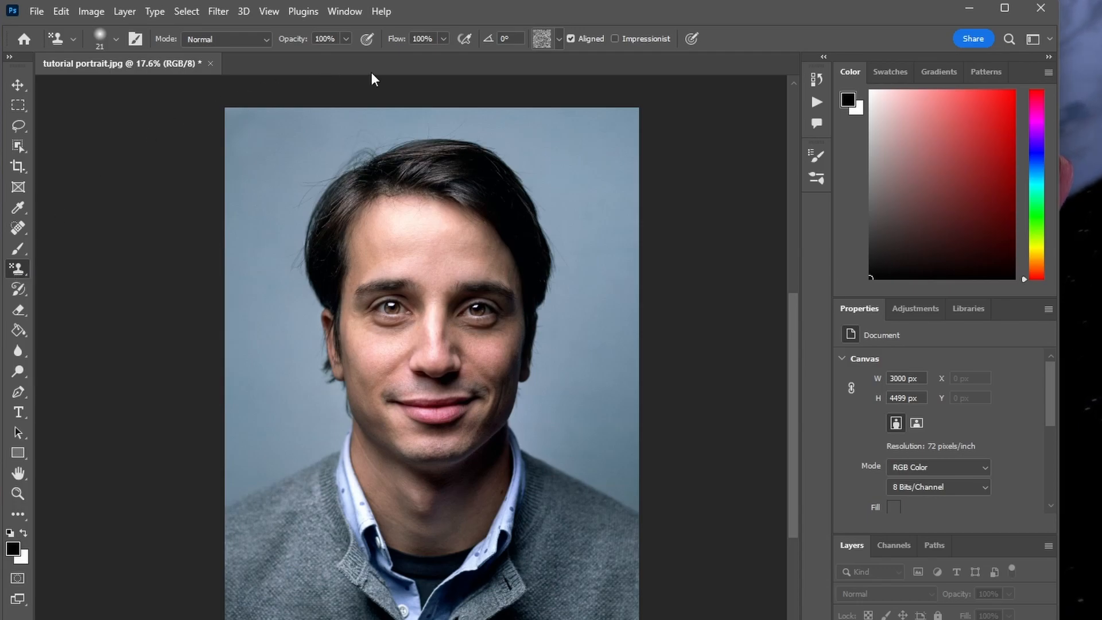
{"action": "left_click", "coordinate": [560, 39]}
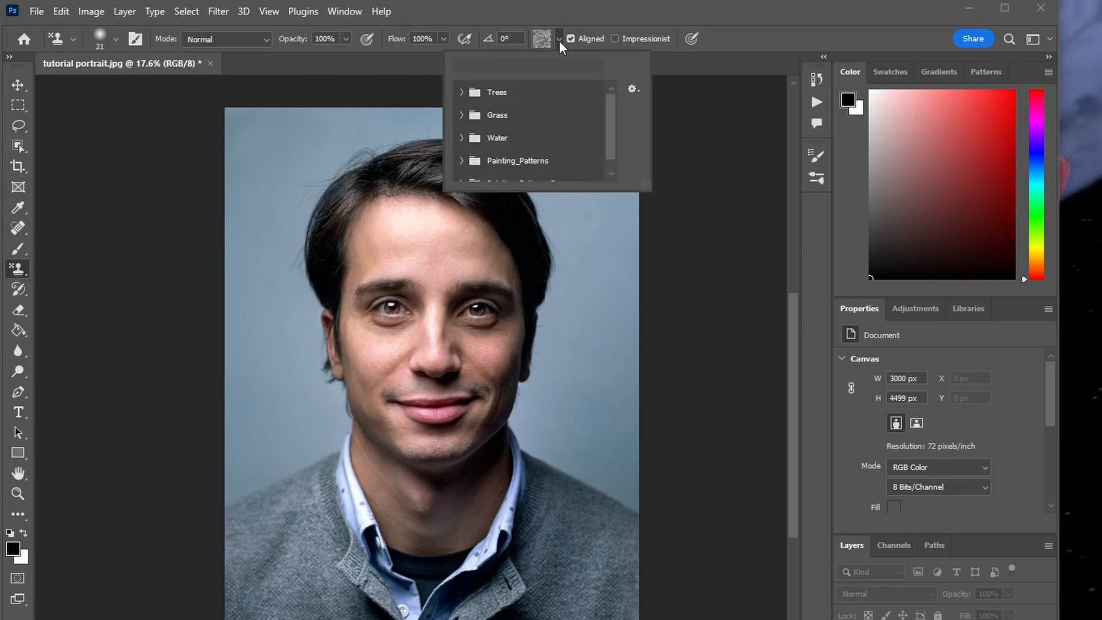
{"action": "left_click", "coordinate": [634, 90]}
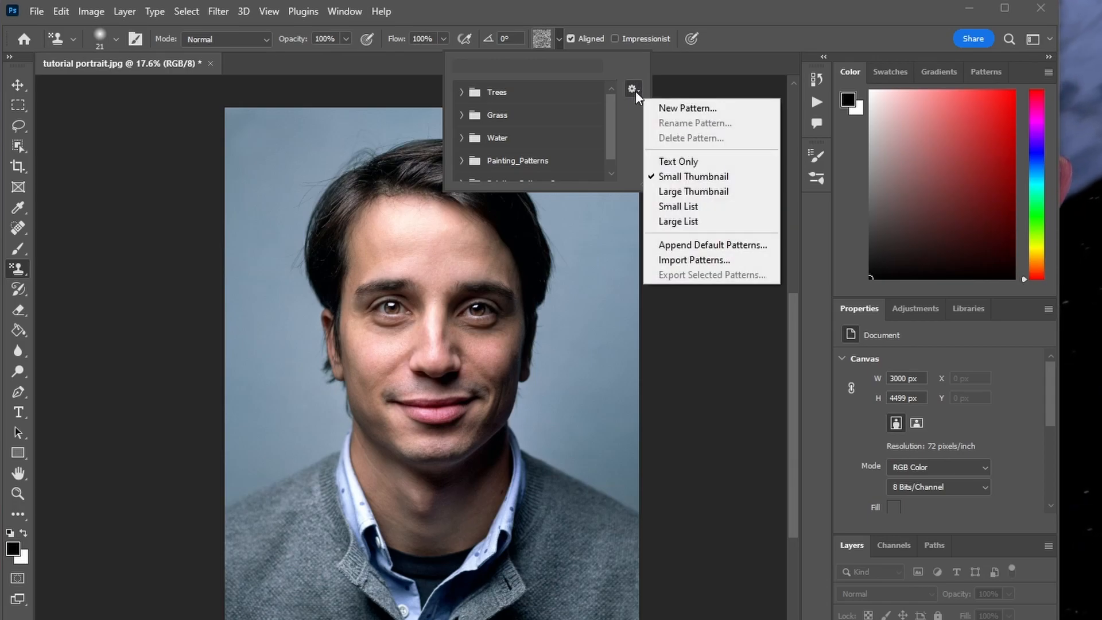
{"action": "left_click", "coordinate": [694, 259]}
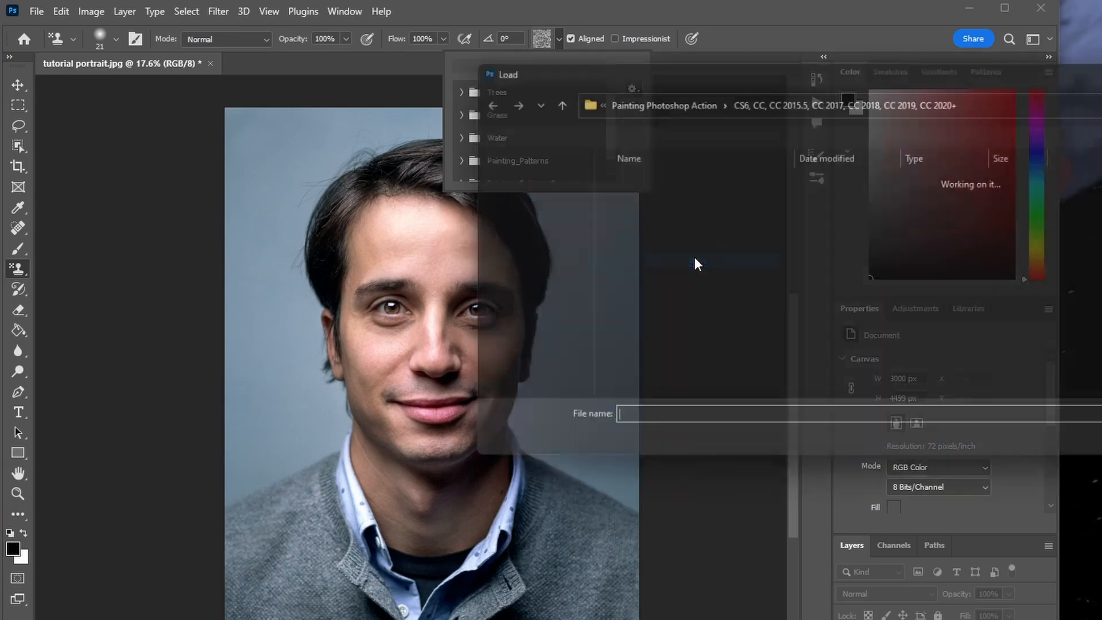
{"action": "left_click_drag", "start_coordinate": [721, 62], "coordinate": [248, 133]}
{"action": "left_click", "coordinate": [172, 276]}
{"action": "left_click", "coordinate": [776, 526]}
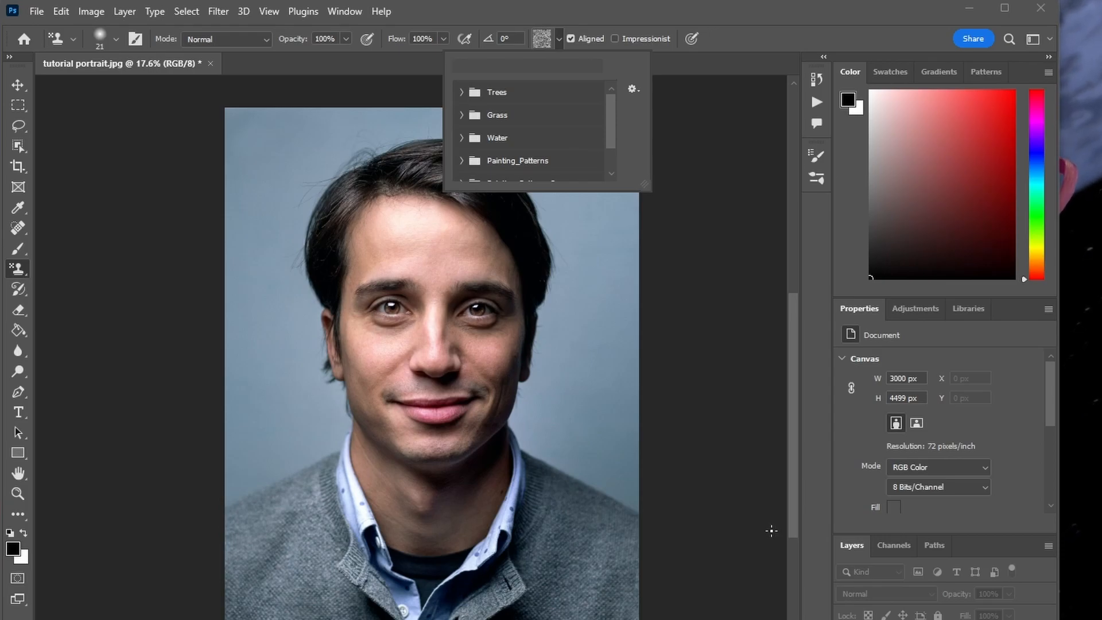
{"action": "left_click", "coordinate": [558, 36]}
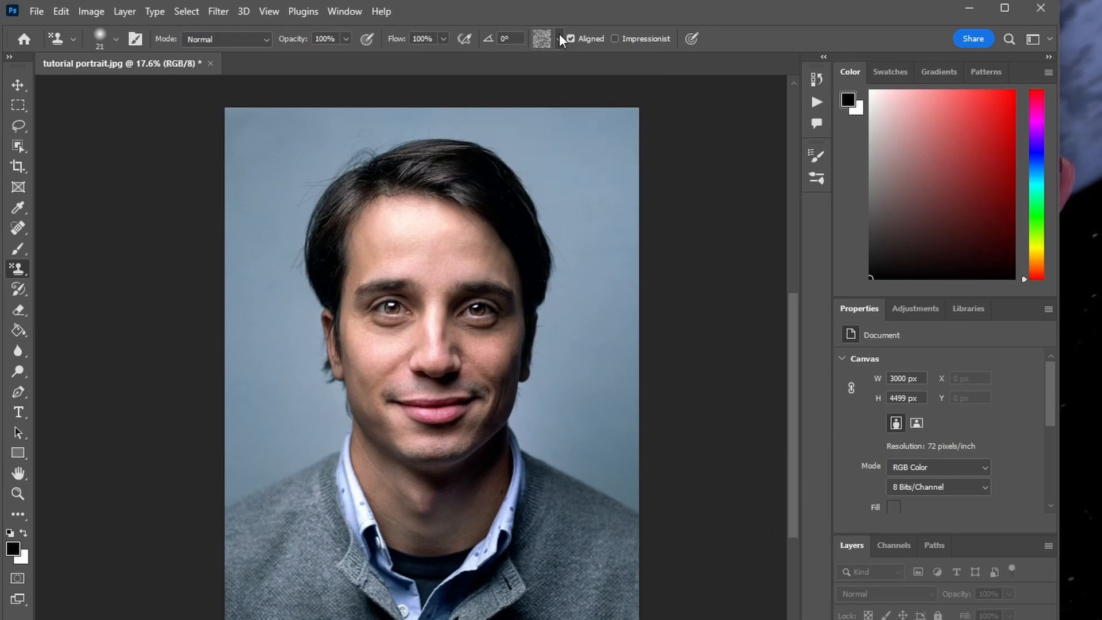
Create a new layer named brush above the Background portrait.
{"action": "left_click", "coordinate": [130, 15]}
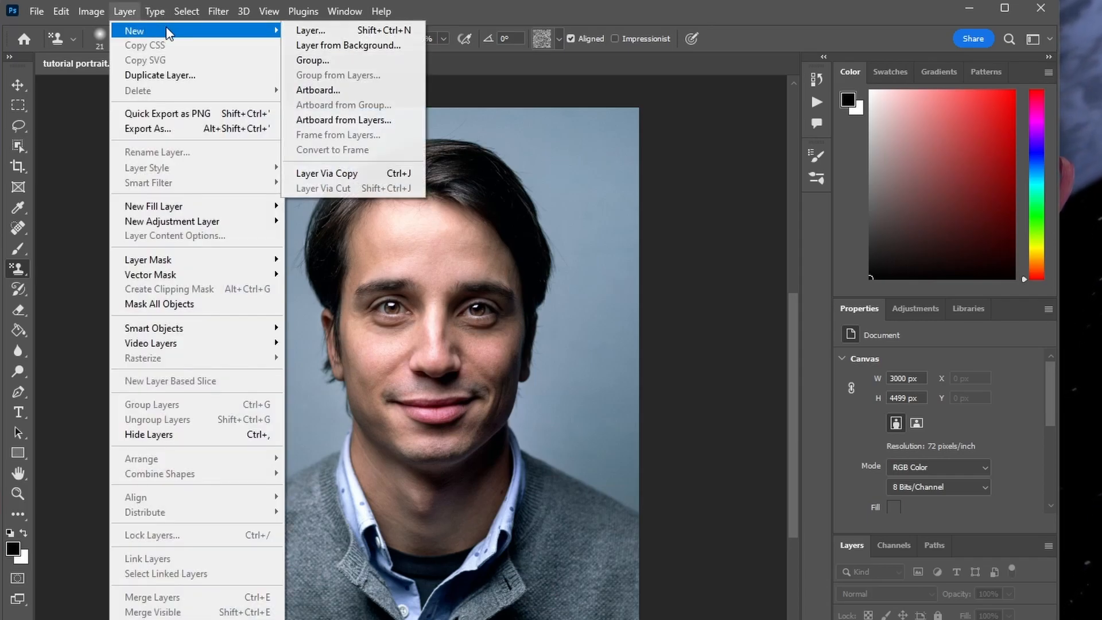
{"action": "left_click", "coordinate": [344, 30]}
{"action": "type", "text": "brush"}
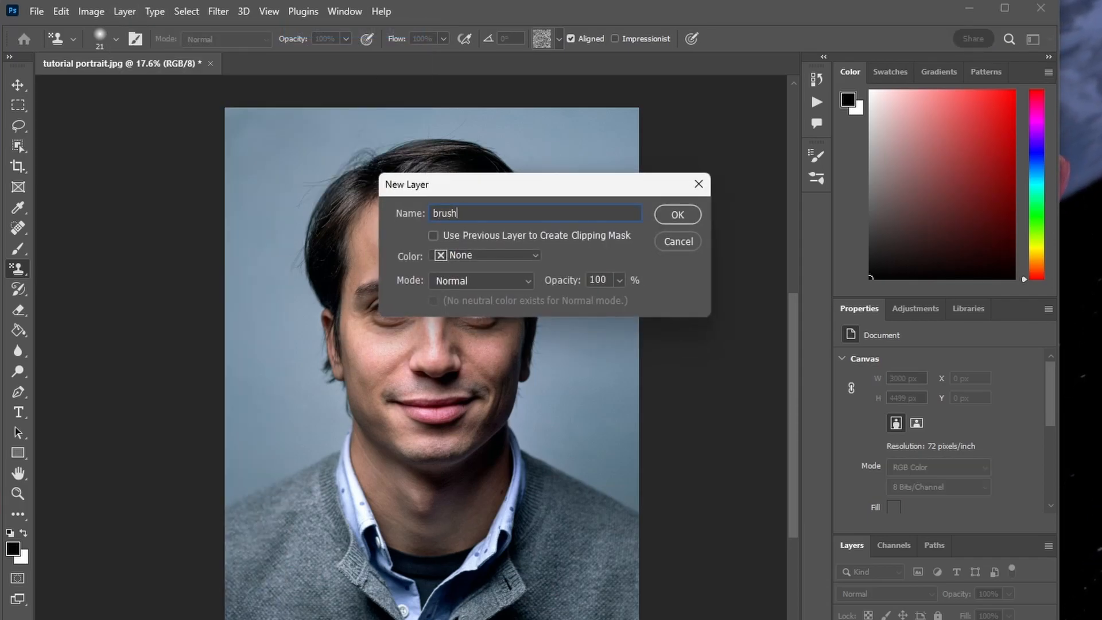
{"action": "left_click", "coordinate": [678, 214]}
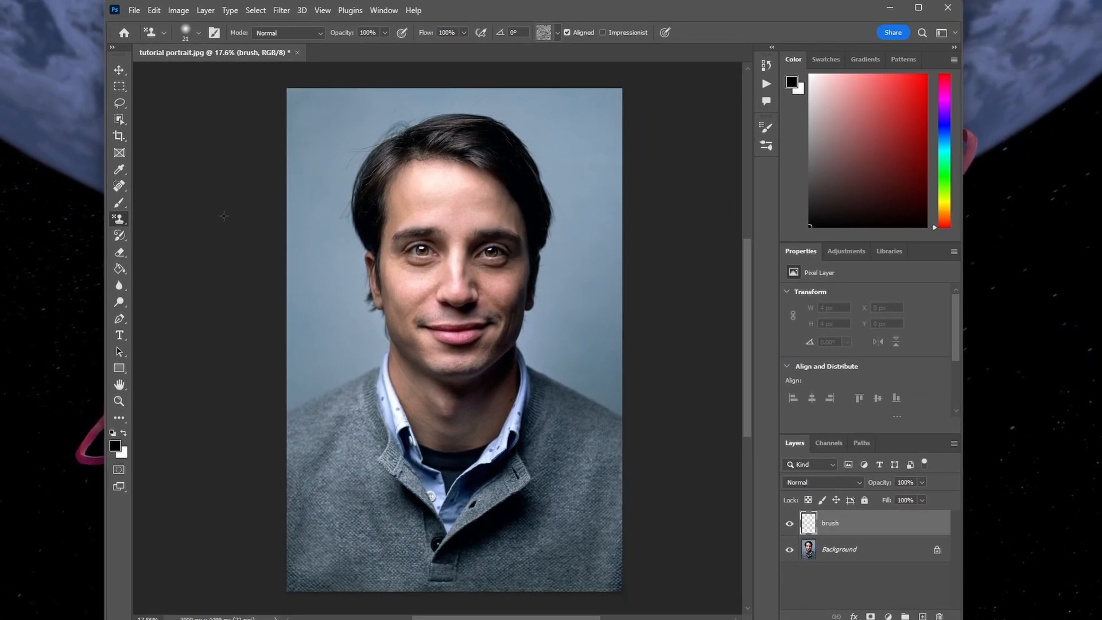
Choose the Brush tool and play the Painting action from the newly loaded Painting set.
{"action": "left_click", "coordinate": [119, 202]}
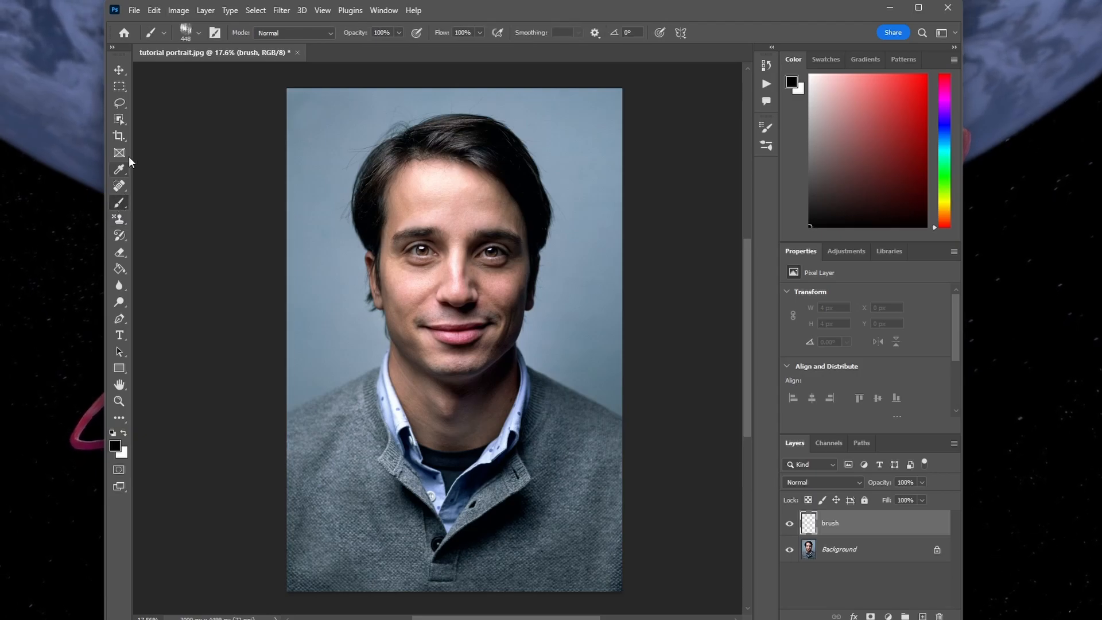
{"action": "left_click", "coordinate": [376, 11]}
{"action": "left_click", "coordinate": [423, 102]}
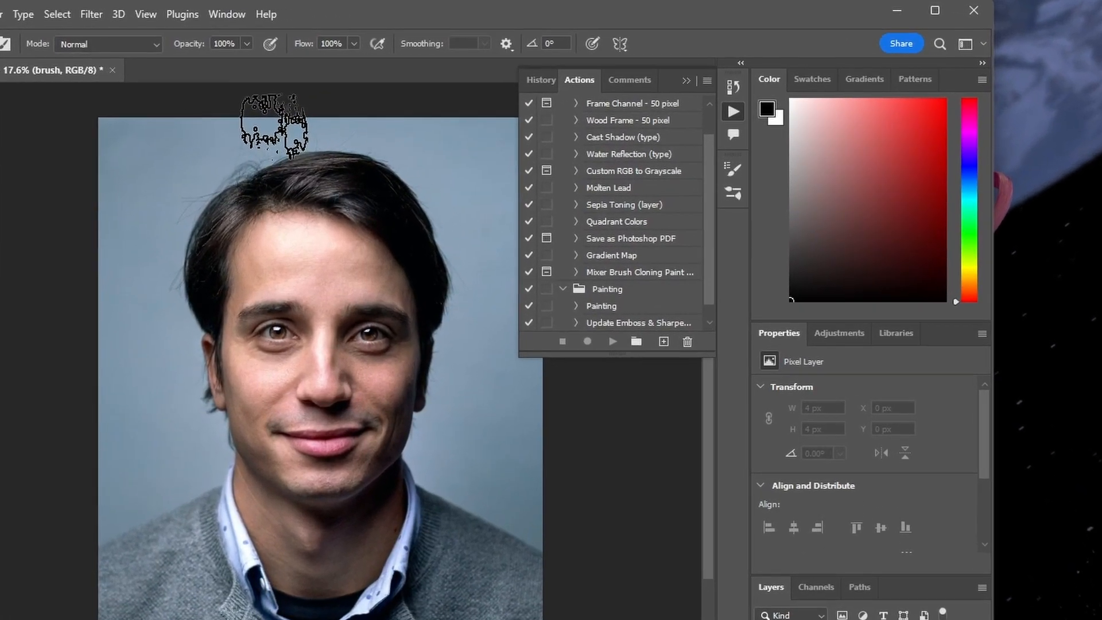
{"action": "scroll", "coordinate": [657, 247], "scroll_direction": "down", "scroll_amount": 1}
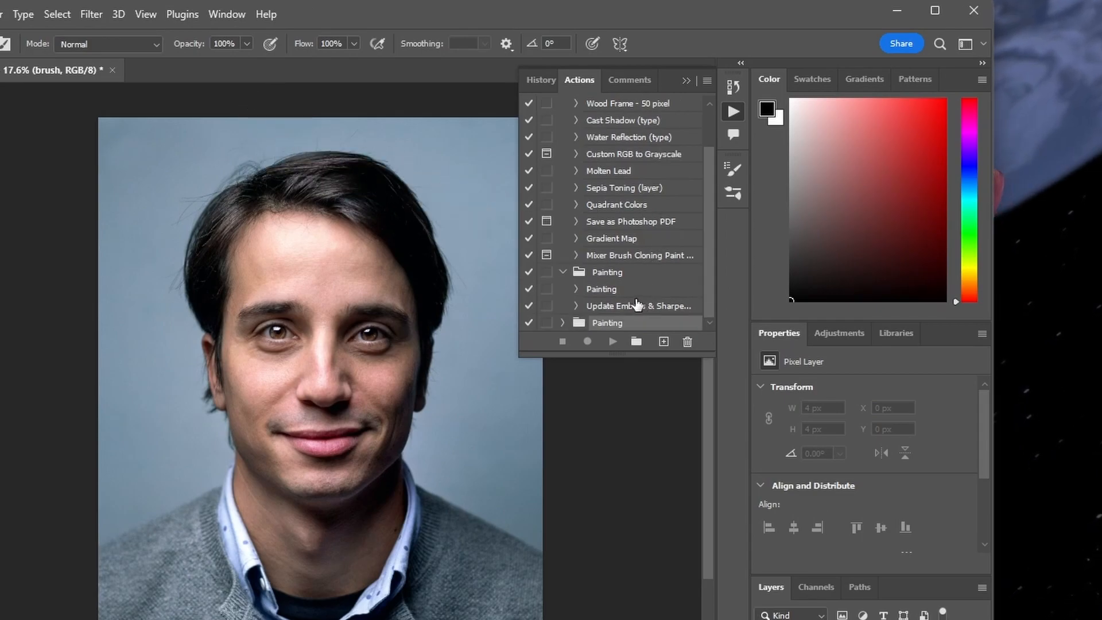
{"action": "left_click", "coordinate": [564, 323]}
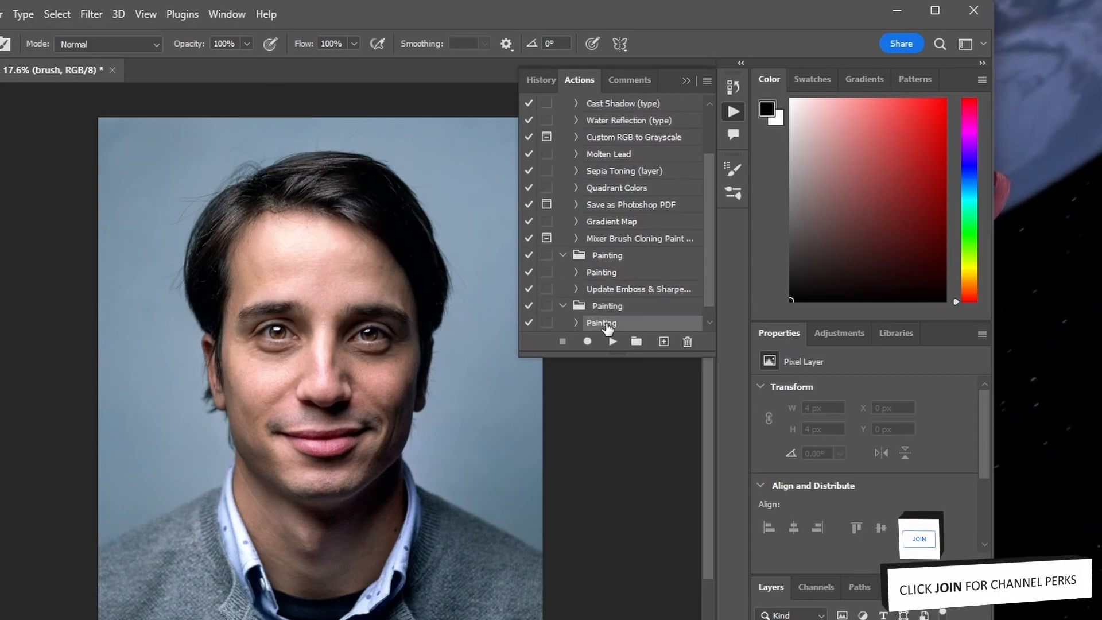
{"action": "left_click", "coordinate": [613, 342]}
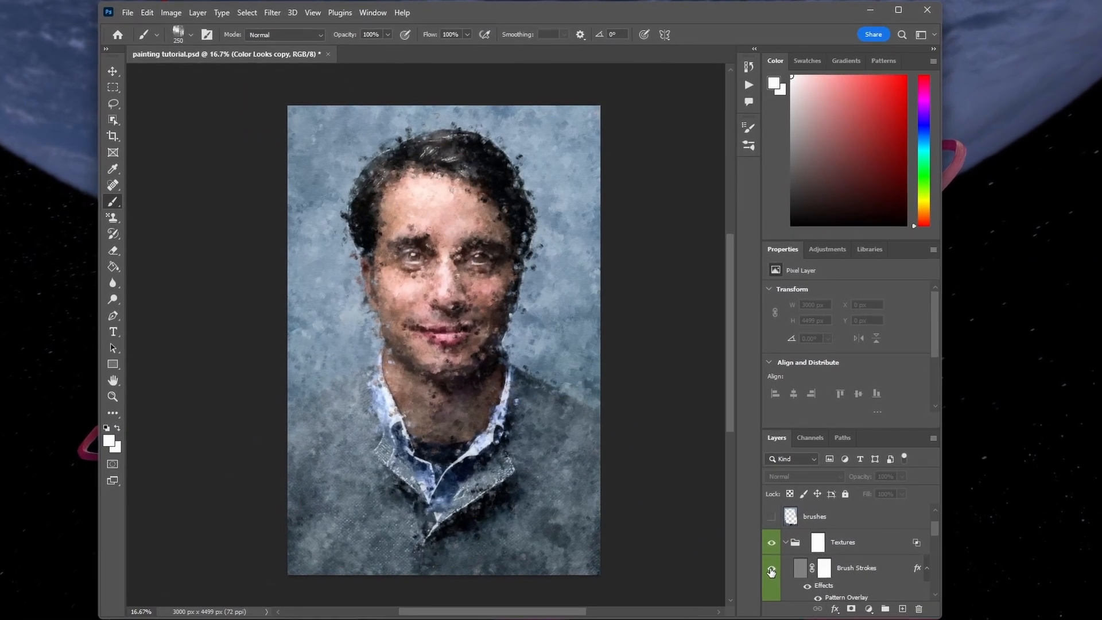
Toggle the Highlights and Shadows layers in the Subject Details group to compare their effect on the portrait.
{"action": "scroll", "coordinate": [773, 571], "scroll_direction": "up", "scroll_amount": 2}
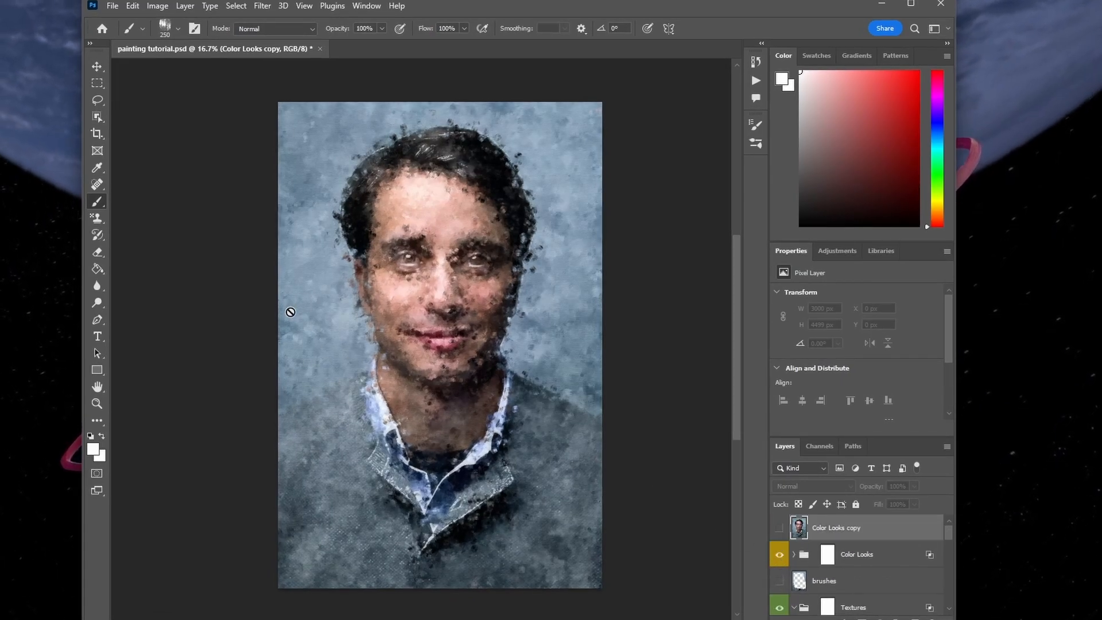
{"action": "scroll", "coordinate": [799, 574], "scroll_direction": "down", "scroll_amount": 3}
{"action": "left_click", "coordinate": [780, 597]}
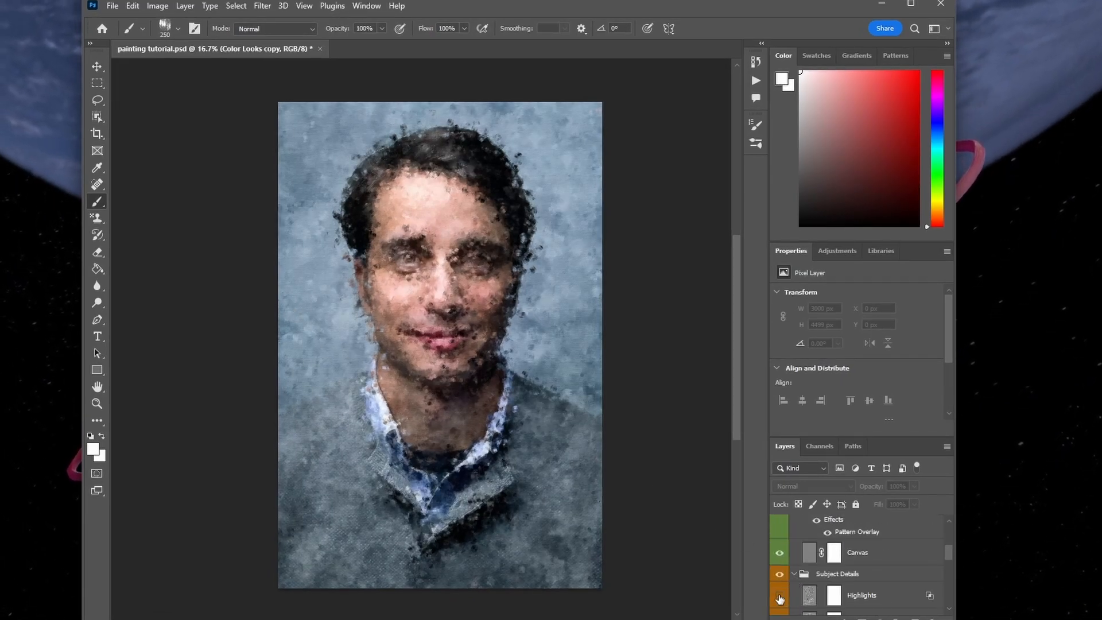
{"action": "left_click", "coordinate": [779, 597]}
{"action": "scroll", "coordinate": [433, 257], "scroll_direction": "up", "scroll_amount": 2}
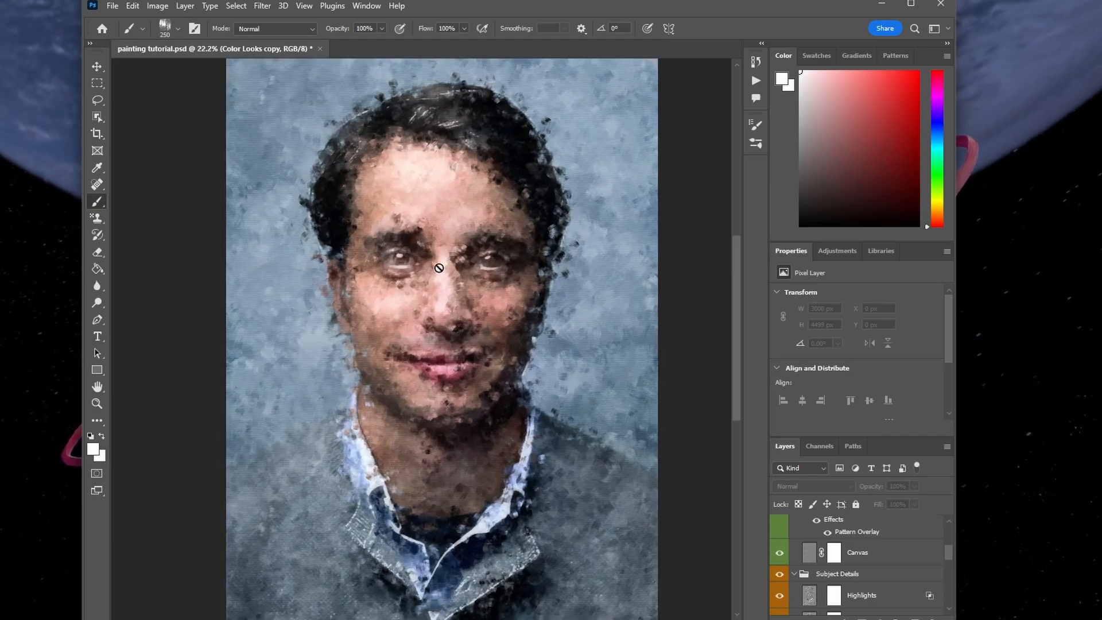
{"action": "scroll", "coordinate": [800, 597], "scroll_direction": "down", "scroll_amount": 1}
{"action": "left_click", "coordinate": [780, 599]}
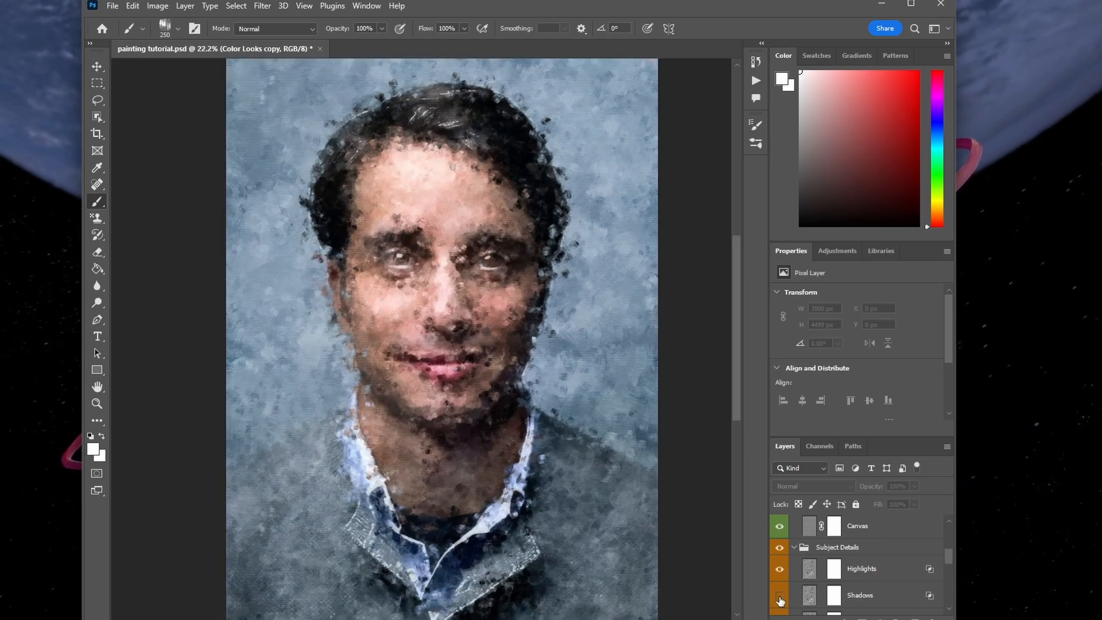
{"action": "scroll", "coordinate": [800, 600], "scroll_direction": "down", "scroll_amount": 1}
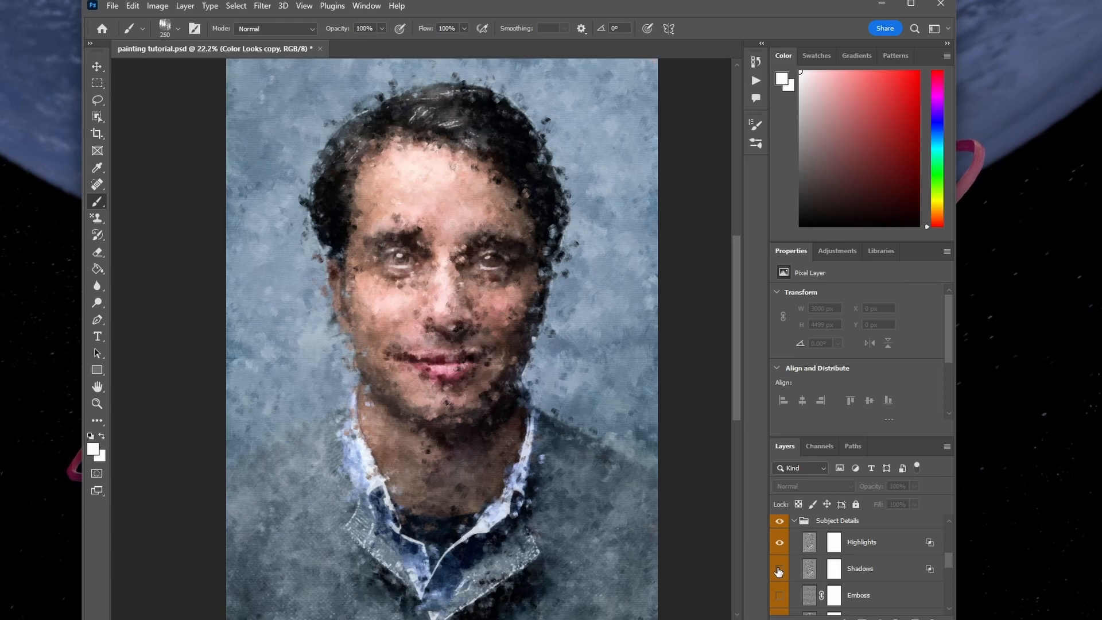
{"action": "scroll", "coordinate": [779, 571], "scroll_direction": "down", "scroll_amount": 3}
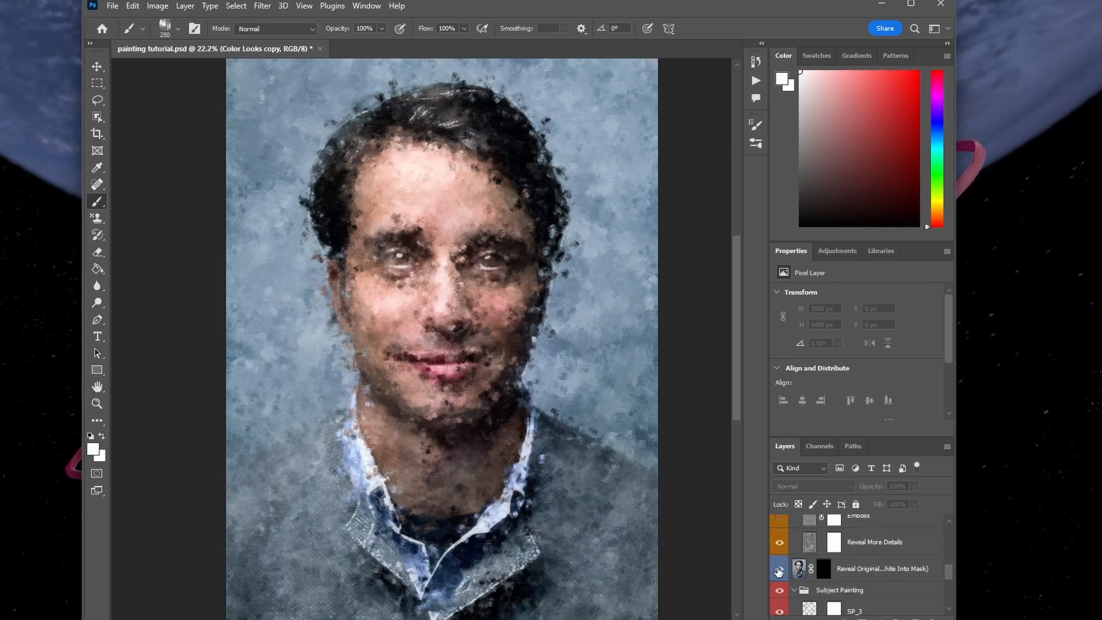
Hide the SP_1 layer below the Subject Painting group.
{"action": "left_click", "coordinate": [780, 597]}
{"action": "scroll", "coordinate": [780, 596], "scroll_direction": "down", "scroll_amount": 3}
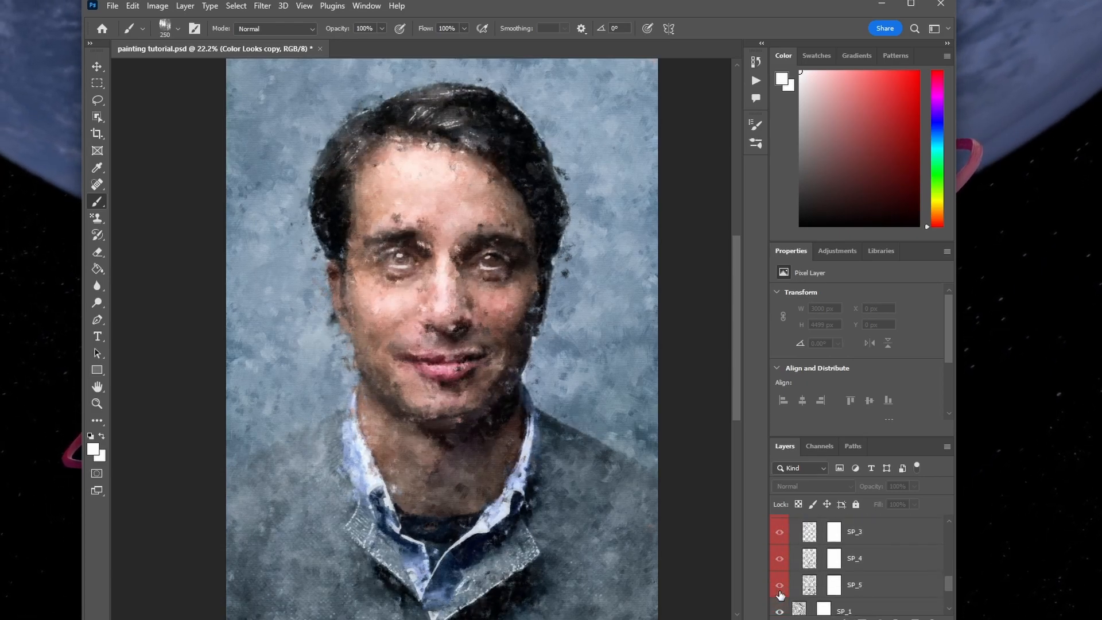
{"action": "scroll", "coordinate": [480, 418], "scroll_direction": "down", "scroll_amount": 1}
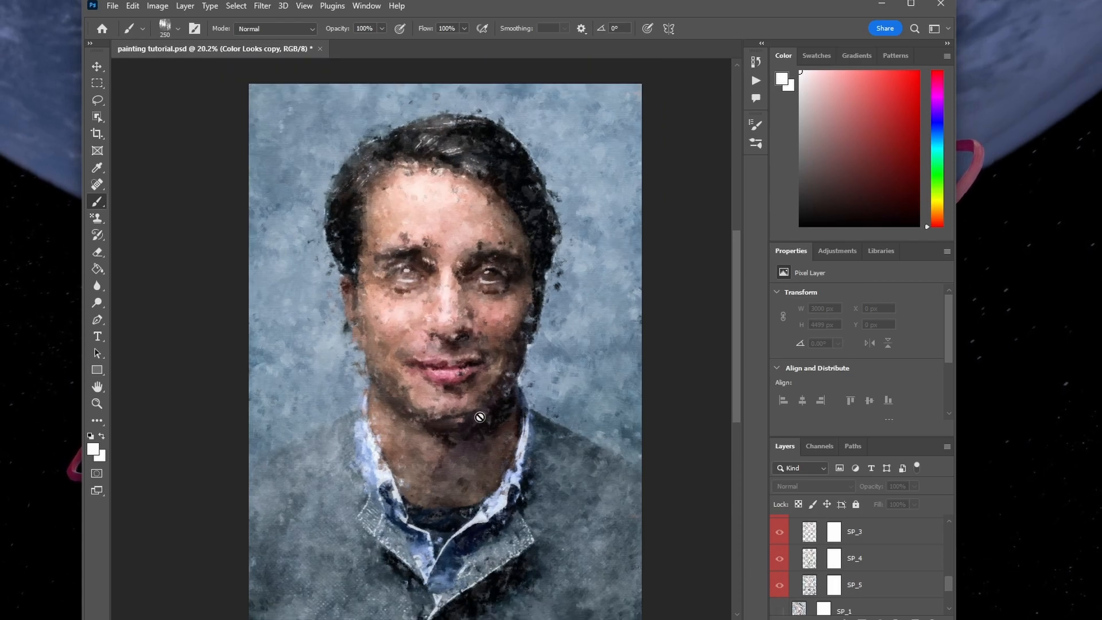
{"action": "left_click", "coordinate": [889, 585]}
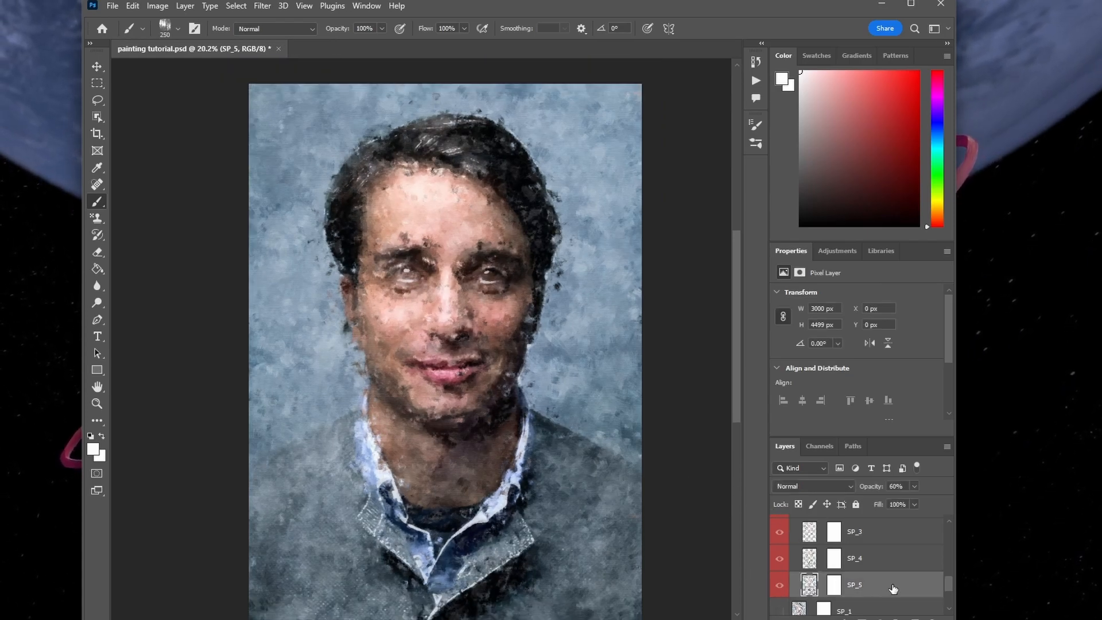
{"action": "key", "text": "ctrl+t"}
{"action": "mouse_move", "coordinate": [605, 392]}
{"action": "left_mouse_down"}
{"action": "mouse_move", "coordinate": [624, 386]}
{"action": "mouse_move", "coordinate": [576, 398]}
{"action": "mouse_move", "coordinate": [590, 392]}
{"action": "left_mouse_up"}
{"action": "key", "text": "Escape"}
{"action": "key", "text": "b"}
Examine the painted brush strokes on the face up close and across the whole portrait.
{"action": "scroll", "coordinate": [431, 319], "scroll_direction": "up", "scroll_amount": 3}
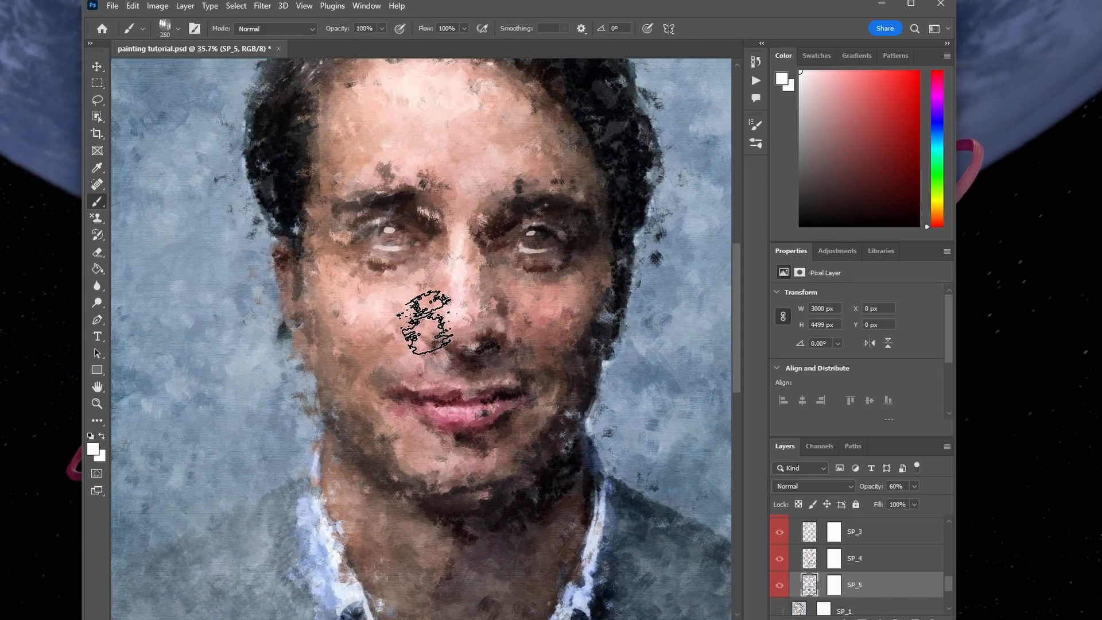
{"action": "scroll", "coordinate": [339, 209], "scroll_direction": "up", "scroll_amount": 2}
{"action": "scroll", "coordinate": [148, 98], "scroll_direction": "up", "scroll_amount": 1}
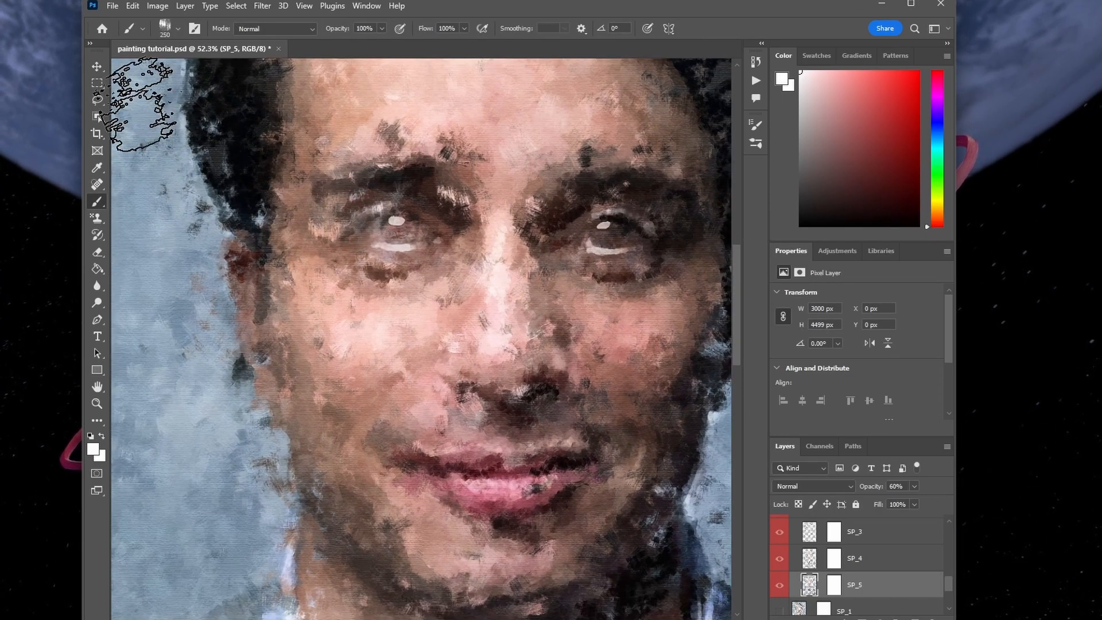
{"action": "key", "text": "v"}
{"action": "scroll", "coordinate": [280, 401], "scroll_direction": "down", "scroll_amount": 3}
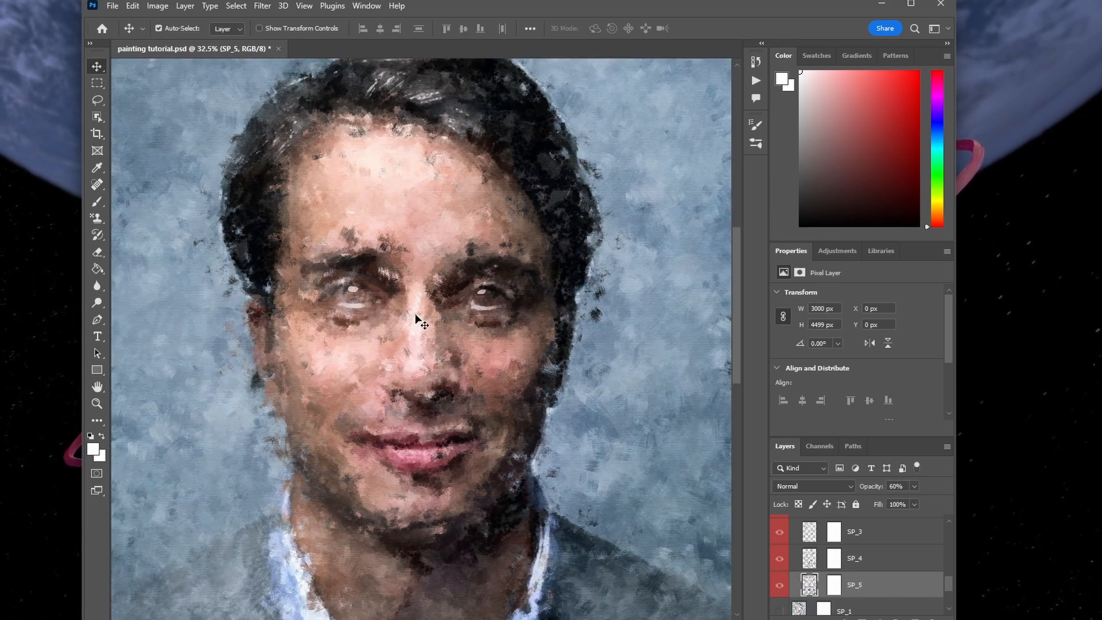
{"action": "scroll", "coordinate": [318, 213], "scroll_direction": "up", "scroll_amount": 1}
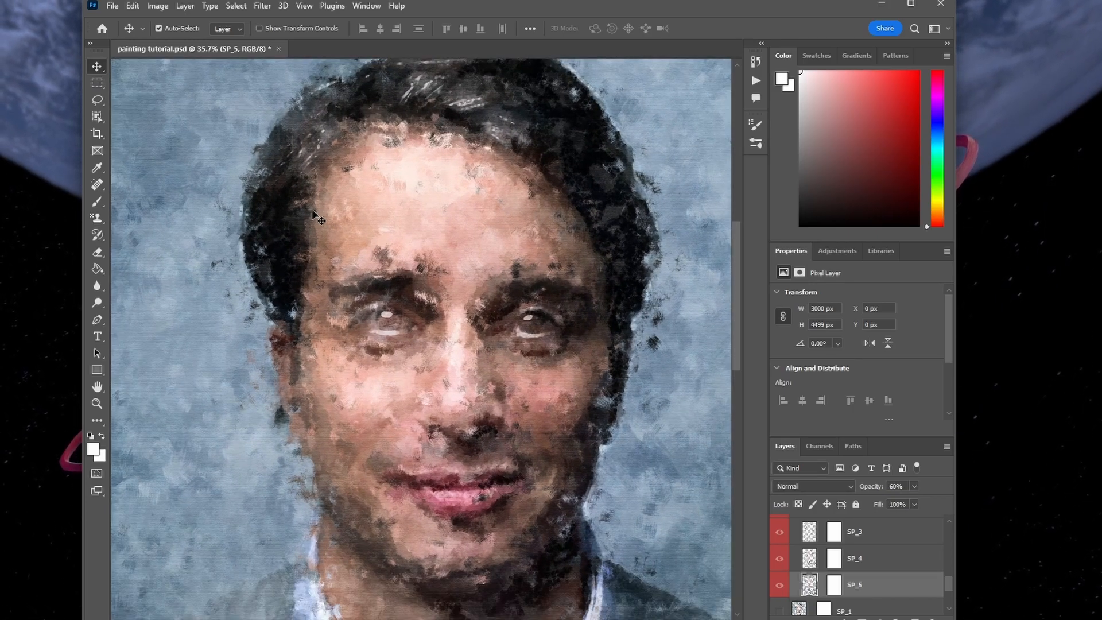
{"action": "left_click", "coordinate": [156, 6]}
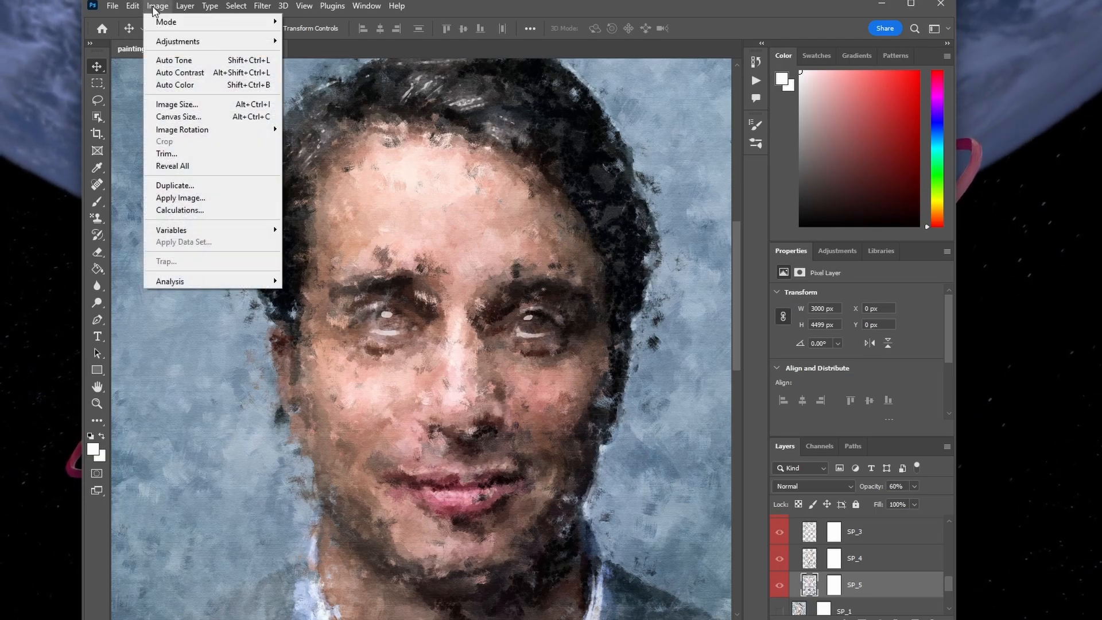
{"action": "left_click", "coordinate": [154, 7]}
{"action": "scroll", "coordinate": [393, 237], "scroll_direction": "down", "scroll_amount": 3}
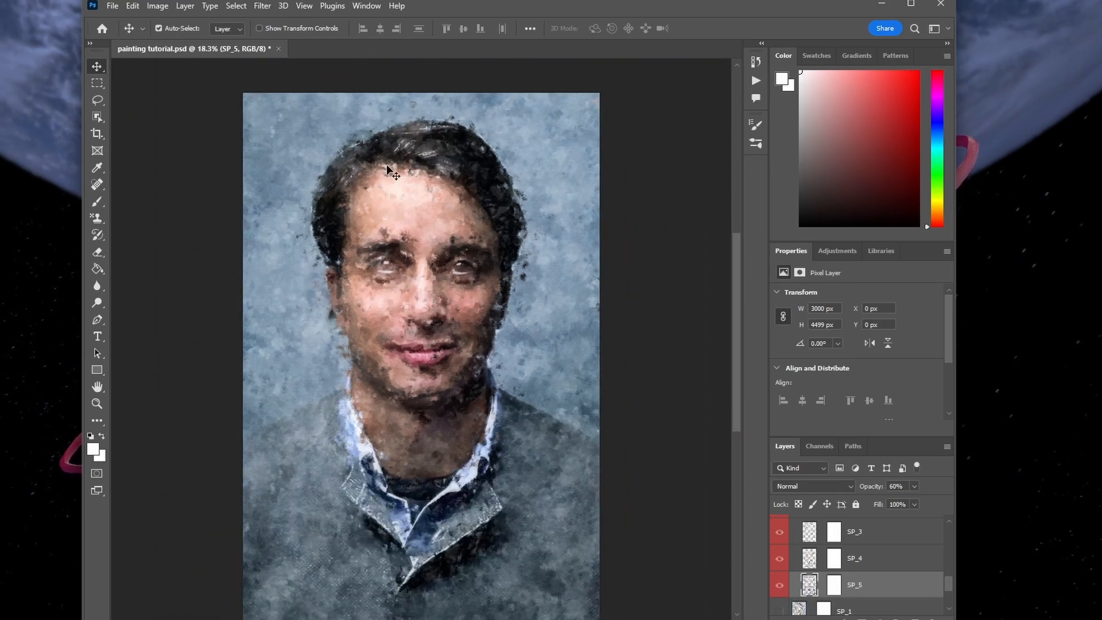
Toggle the SP_2 layer off and on to compare its effect on the painting.
{"action": "scroll", "coordinate": [825, 574], "scroll_direction": "down", "scroll_amount": 3}
{"action": "left_click", "coordinate": [779, 560]}
{"action": "left_click", "coordinate": [779, 560]}
Check the document's width and height in the Canvas Size settings without changing them.
{"action": "left_click", "coordinate": [155, 8]}
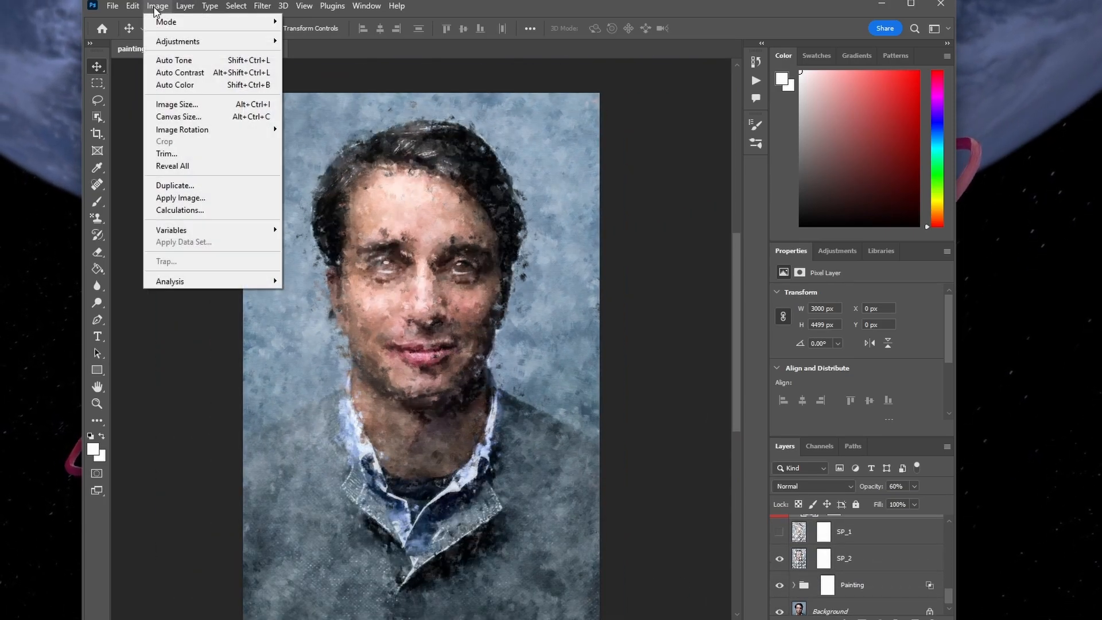
{"action": "left_click", "coordinate": [183, 116]}
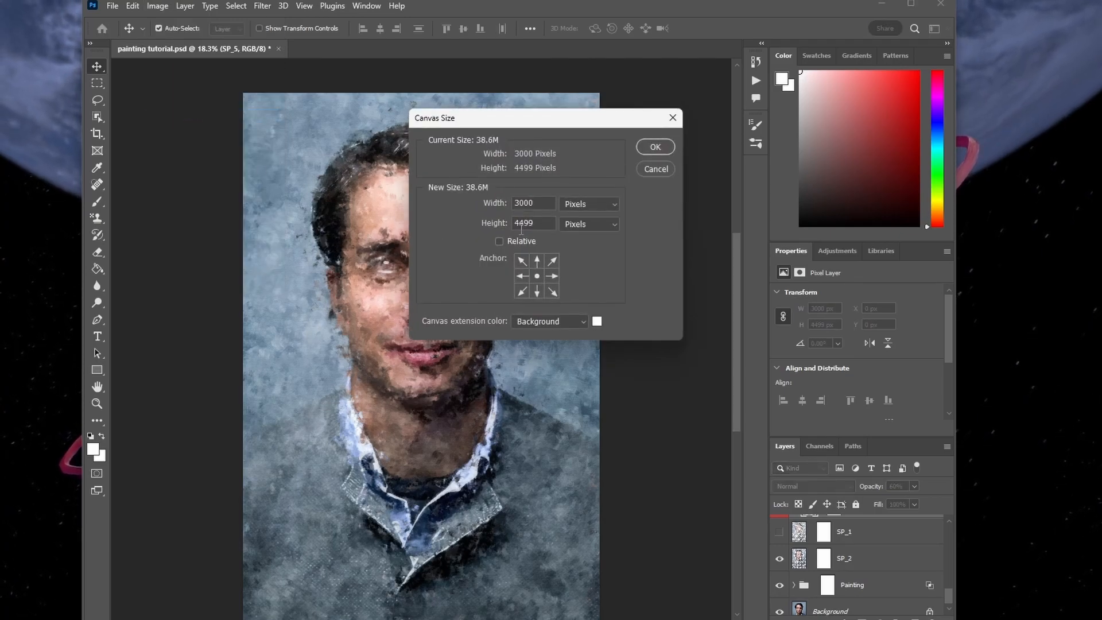
{"action": "left_click", "coordinate": [656, 169]}
Duplicate all layers and groups from Color Looks down to Background within painting tutorial.psd and merge the copies into one layer.
{"action": "scroll", "coordinate": [352, 317], "scroll_direction": "up", "scroll_amount": 3, "text": "alt"}
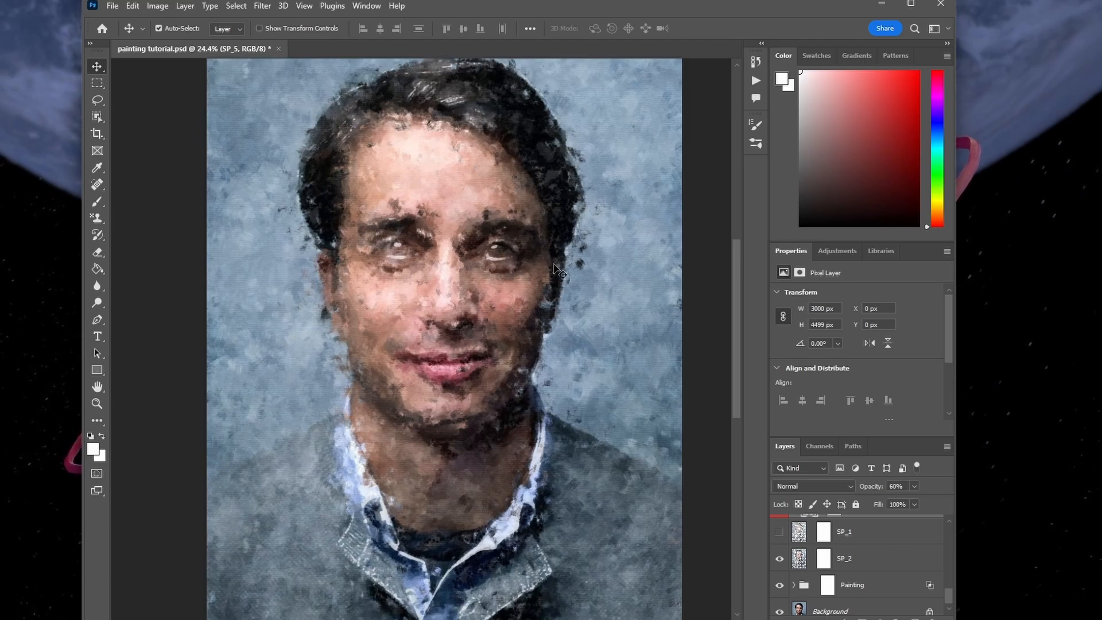
{"action": "scroll", "coordinate": [556, 270], "scroll_direction": "up", "scroll_amount": 1}
{"action": "scroll", "coordinate": [413, 282], "scroll_direction": "up", "scroll_amount": 1}
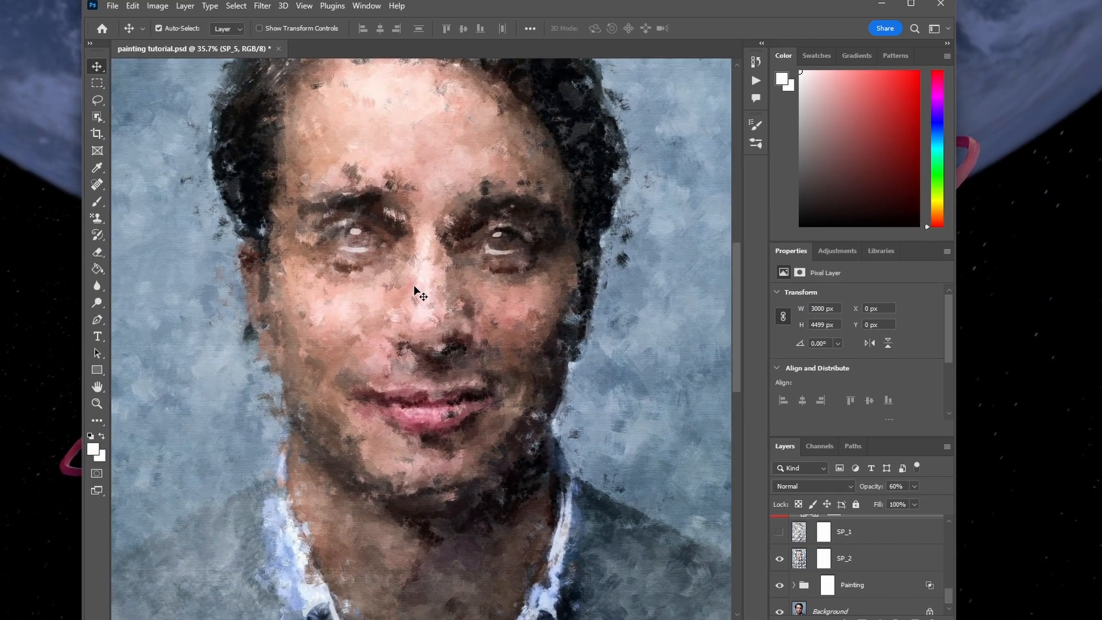
{"action": "scroll", "coordinate": [850, 570], "scroll_direction": "down", "scroll_amount": 1}
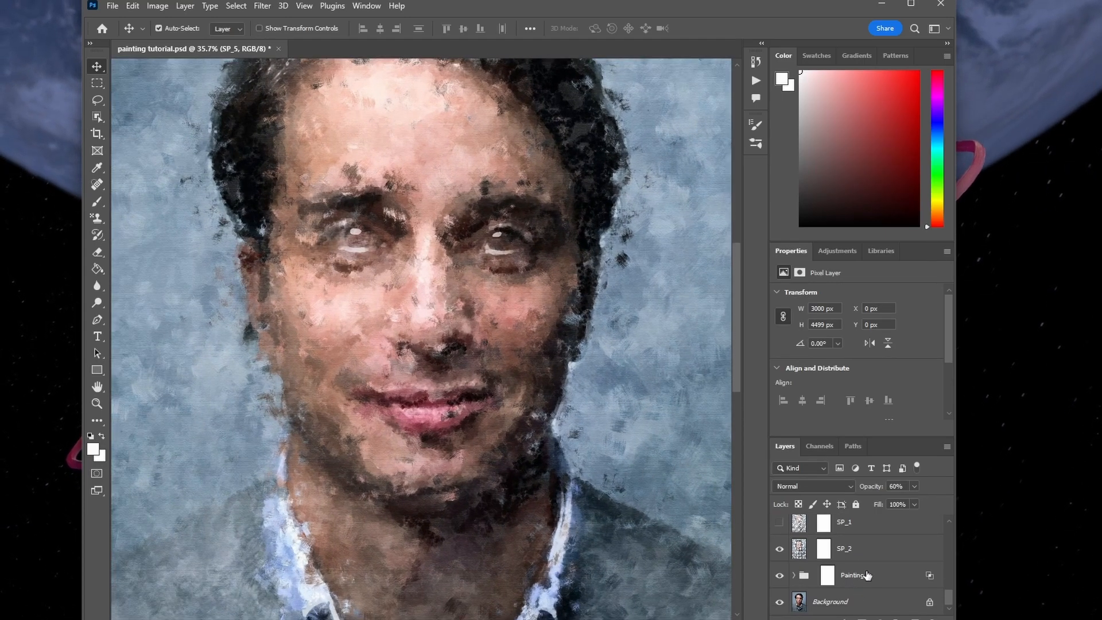
{"action": "left_click", "coordinate": [867, 575]}
{"action": "scroll", "coordinate": [860, 597], "scroll_direction": "up", "scroll_amount": 8}
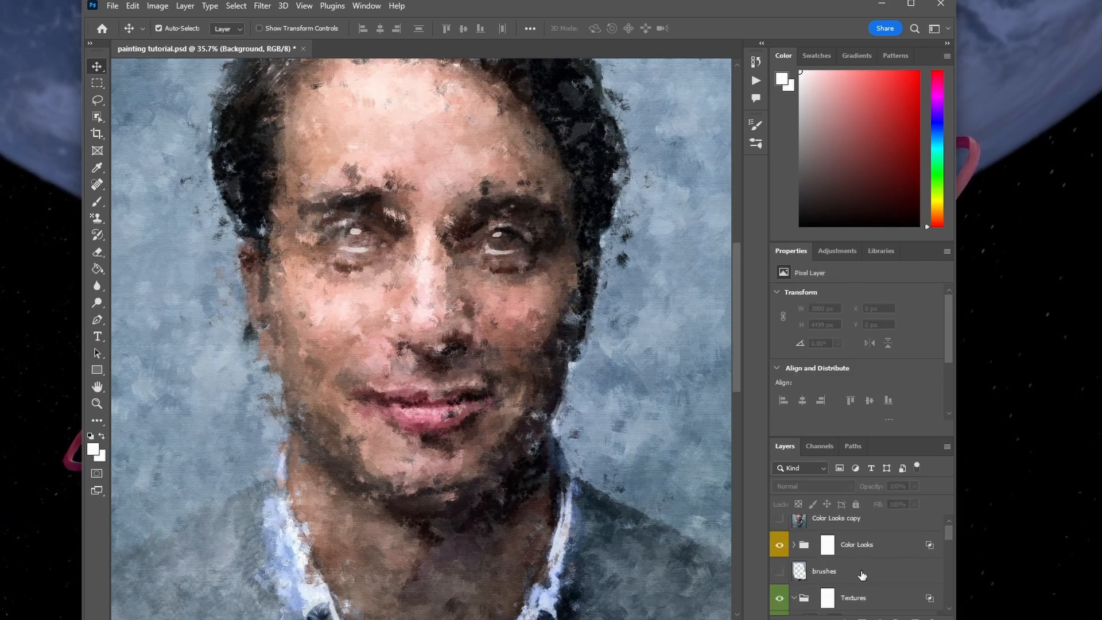
{"action": "left_click", "coordinate": [886, 560], "text": "shift"}
{"action": "right_click", "coordinate": [886, 560]}
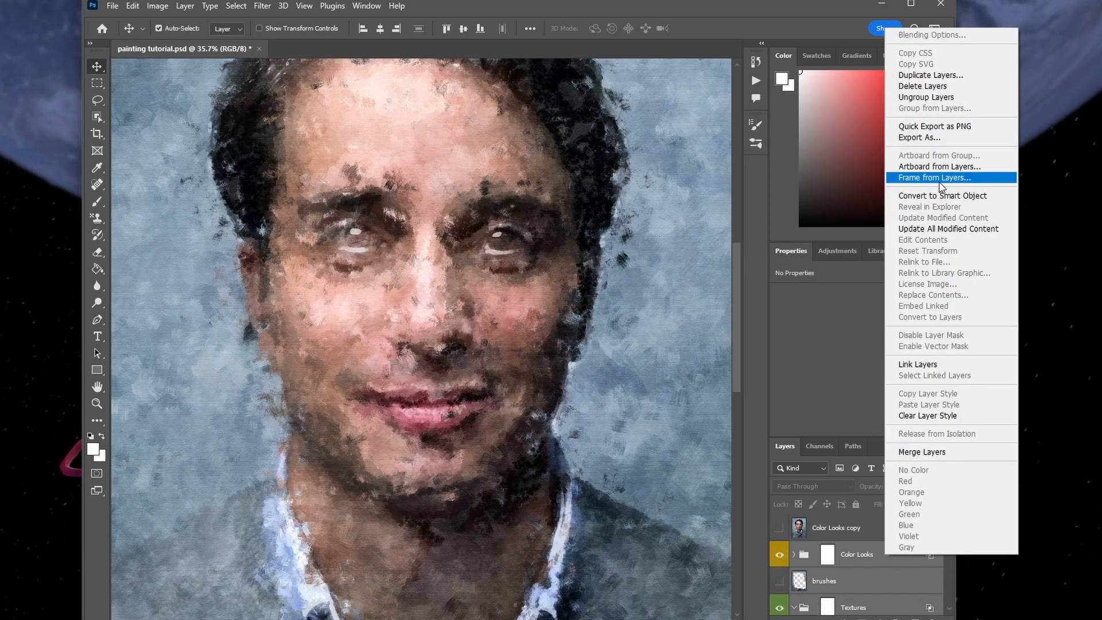
{"action": "left_click", "coordinate": [919, 75]}
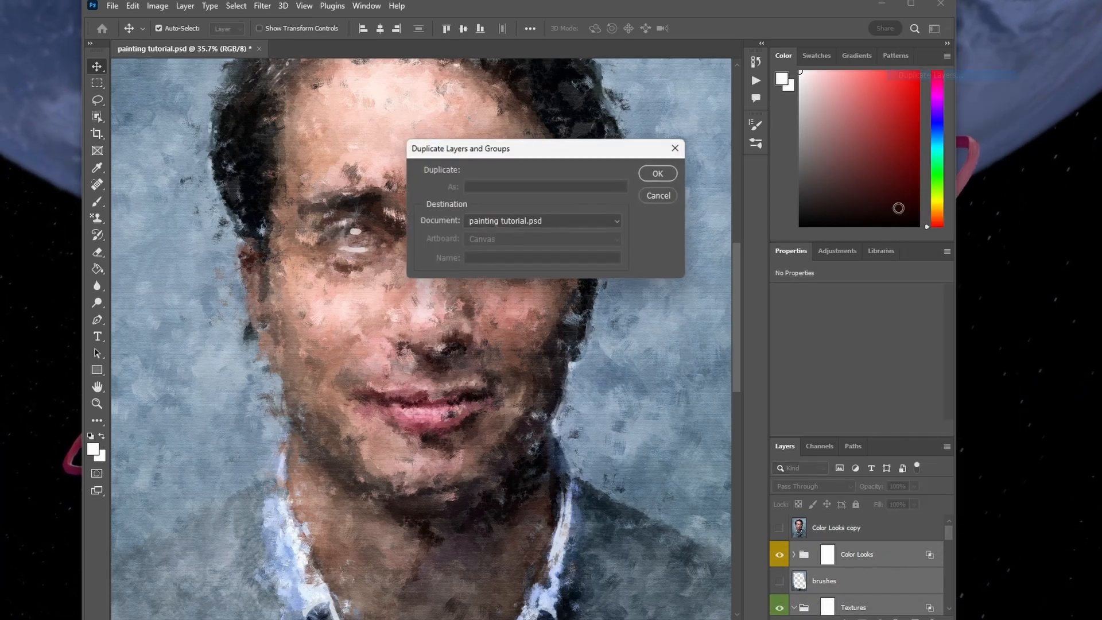
{"action": "left_click", "coordinate": [658, 173]}
{"action": "right_click", "coordinate": [883, 553]}
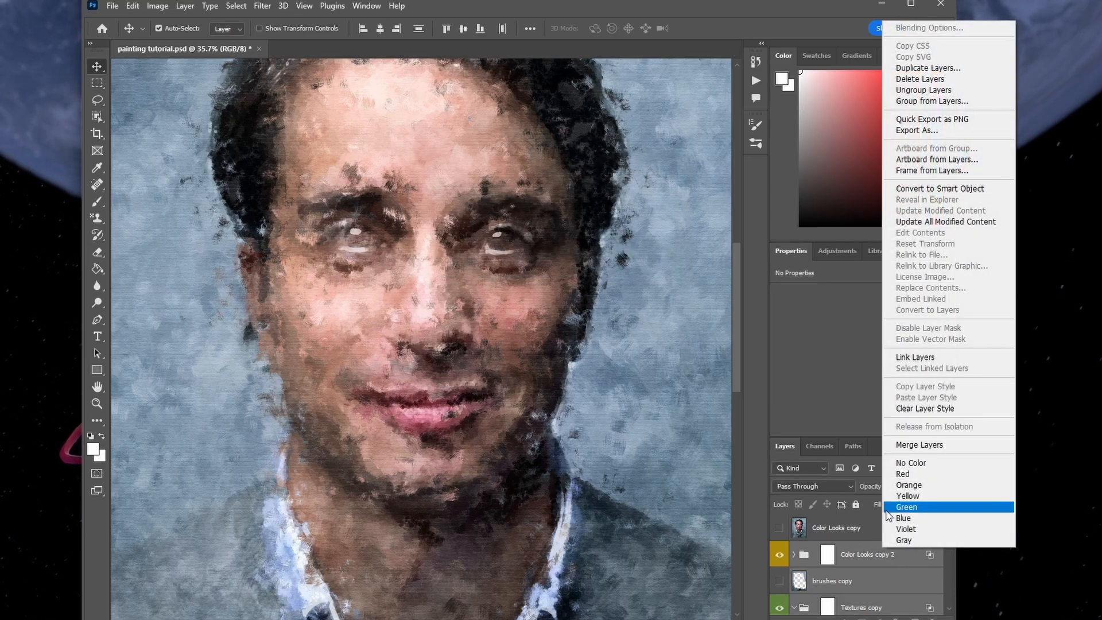
{"action": "left_click", "coordinate": [907, 447]}
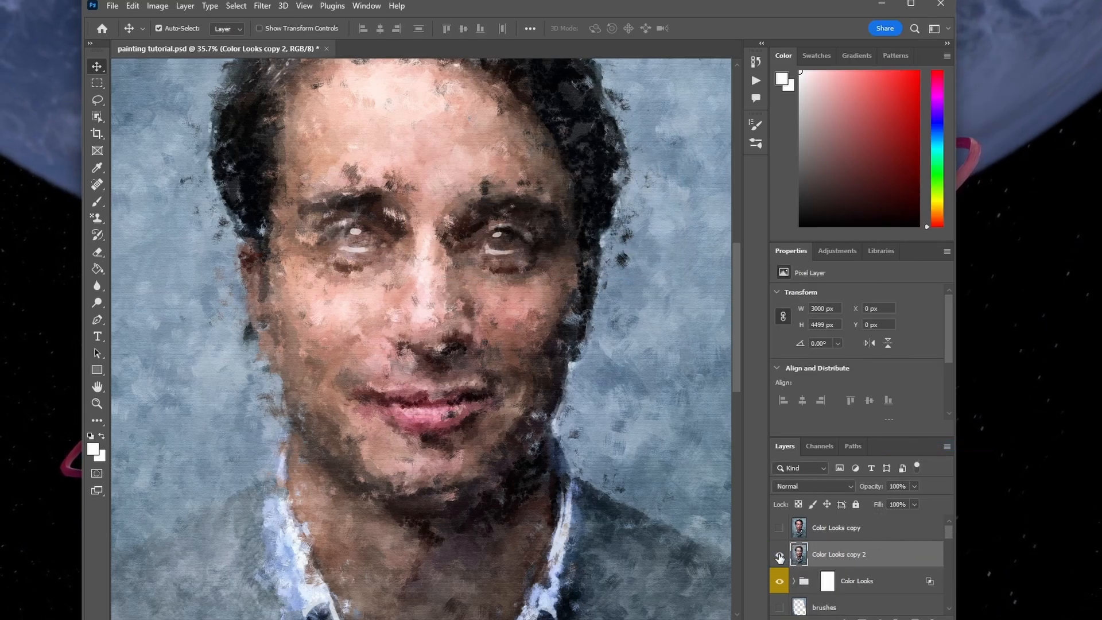
Toggle the Color Looks copy layer on and off to compare the two merged versions of the painting up close.
{"action": "left_click", "coordinate": [779, 528]}
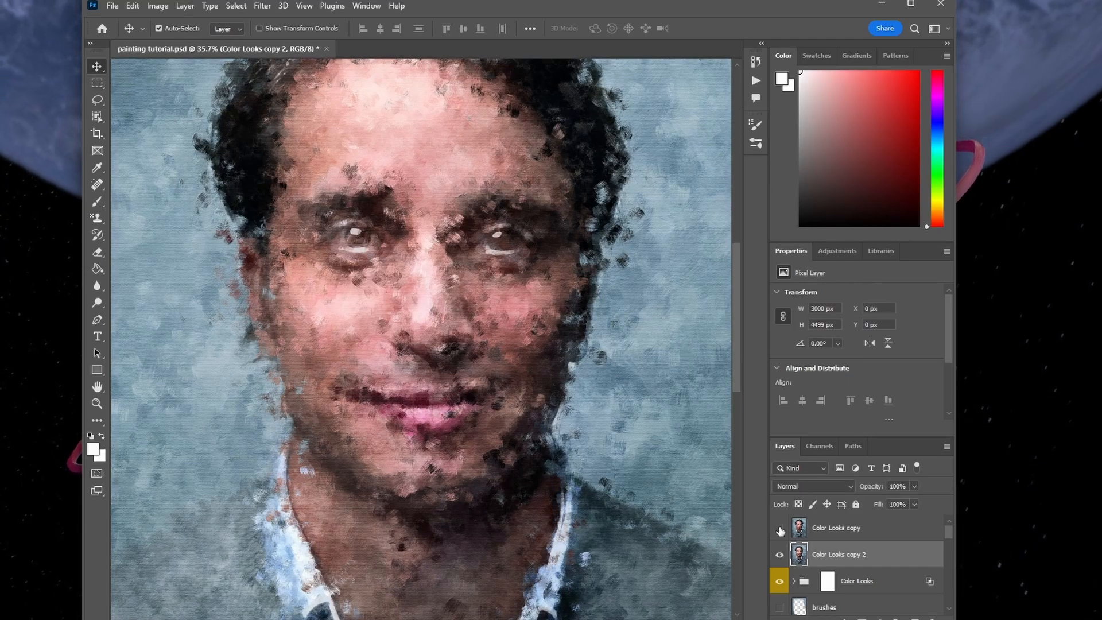
{"action": "scroll", "coordinate": [419, 353], "scroll_direction": "up", "scroll_amount": 4}
{"action": "scroll", "coordinate": [638, 334], "scroll_direction": "up", "scroll_amount": 4}
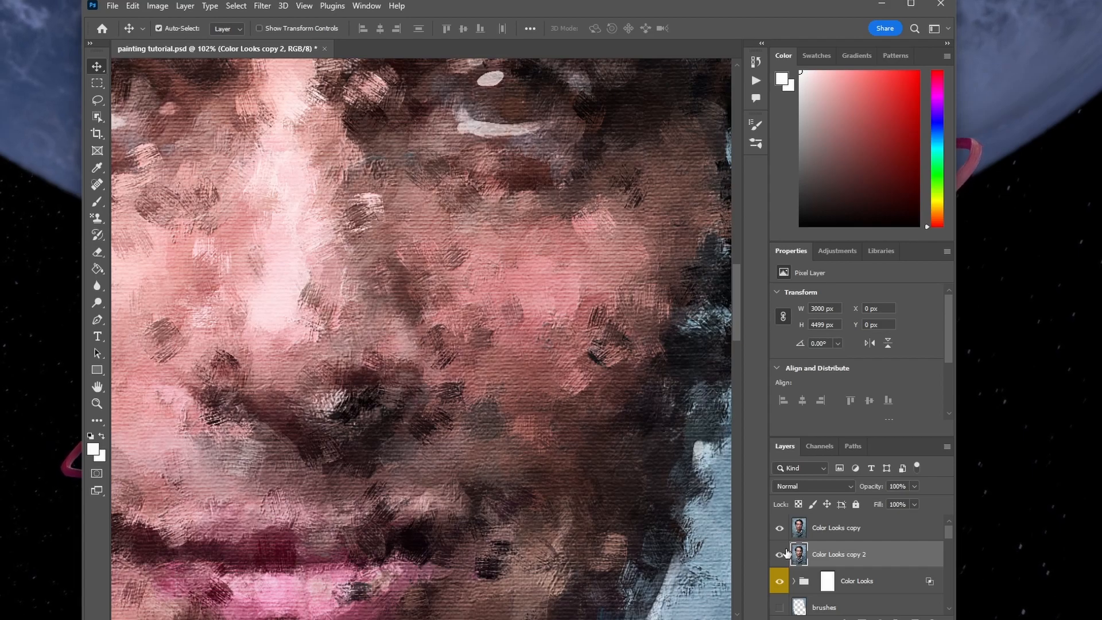
{"action": "left_click", "coordinate": [779, 528]}
{"action": "scroll", "coordinate": [454, 376], "scroll_direction": "down", "scroll_amount": 4}
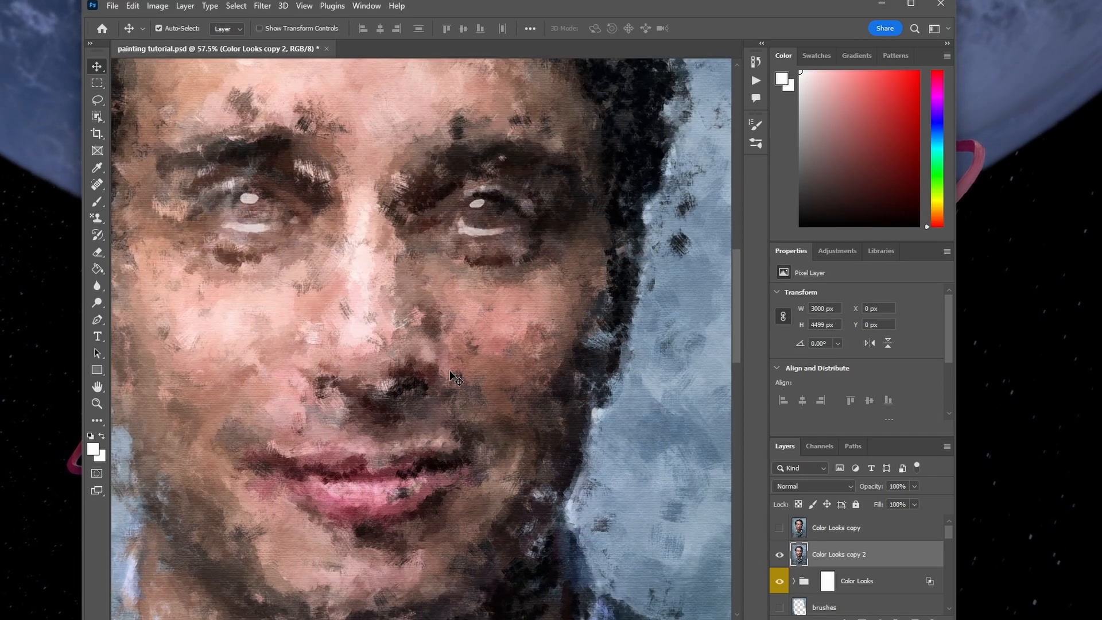
{"action": "left_click", "coordinate": [779, 529]}
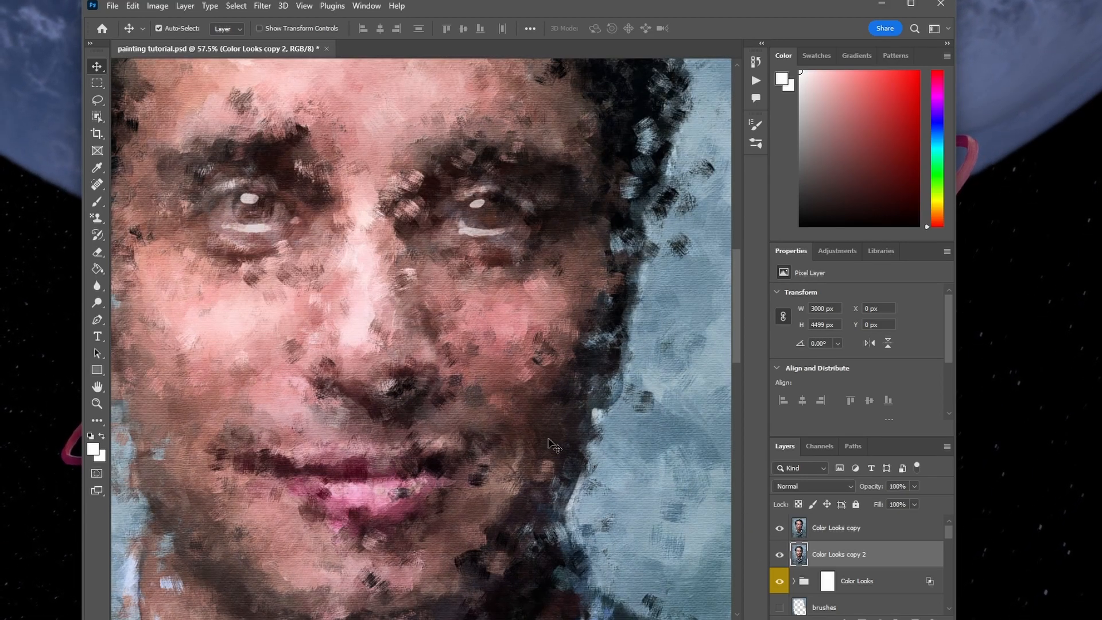
{"action": "scroll", "coordinate": [549, 445], "scroll_direction": "down", "scroll_amount": 5}
{"action": "scroll", "coordinate": [400, 505], "scroll_direction": "up", "scroll_amount": 6}
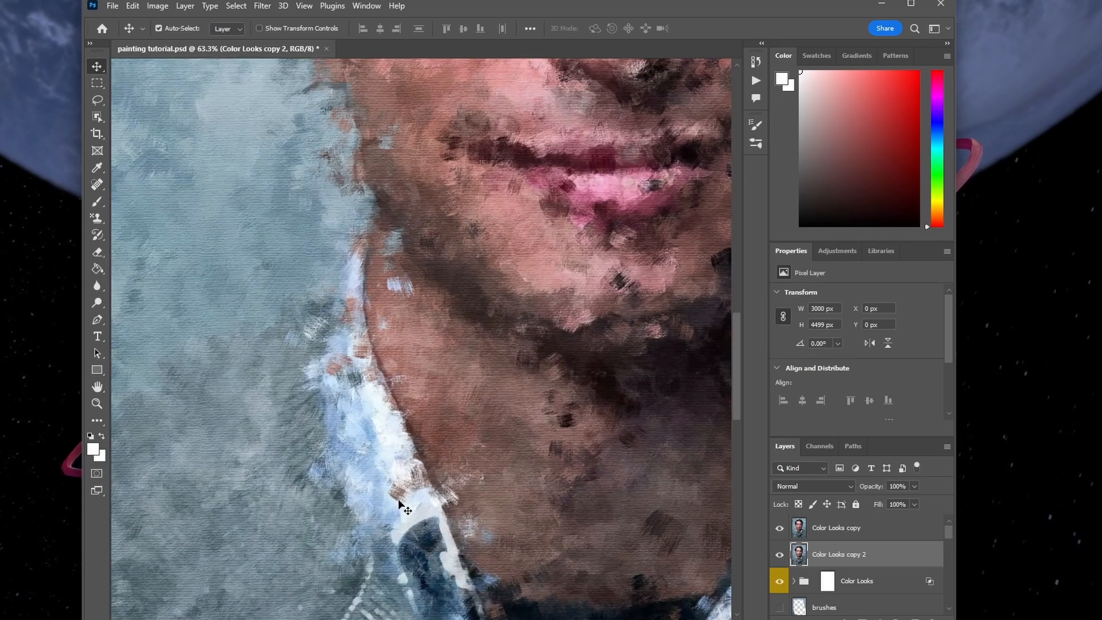
{"action": "left_click", "coordinate": [778, 529]}
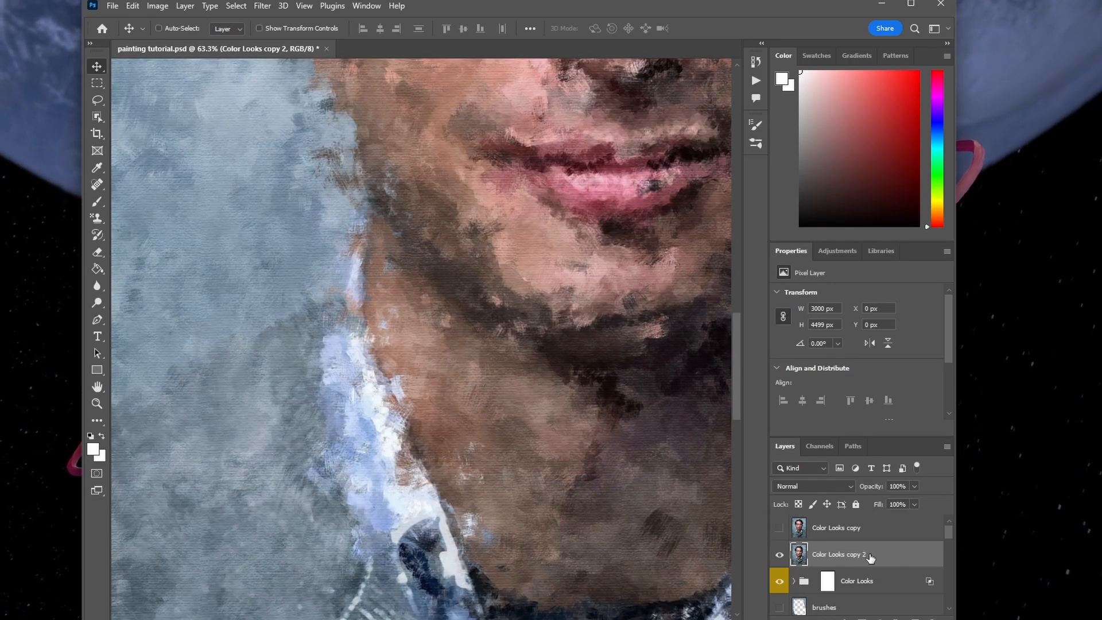
Adjust the Color Looks copy 2 layer with Hue/Saturation, setting hue to +4 and saturation to +18.
{"action": "key", "text": "ctrl+u"}
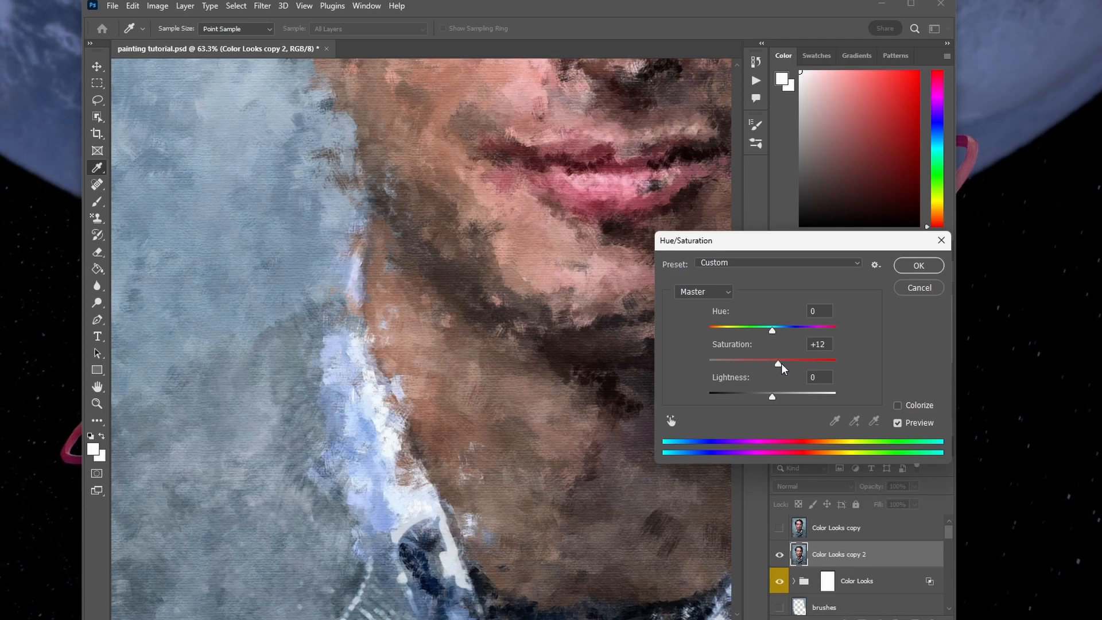
{"action": "left_click_drag", "start_coordinate": [773, 331], "coordinate": [775, 332]}
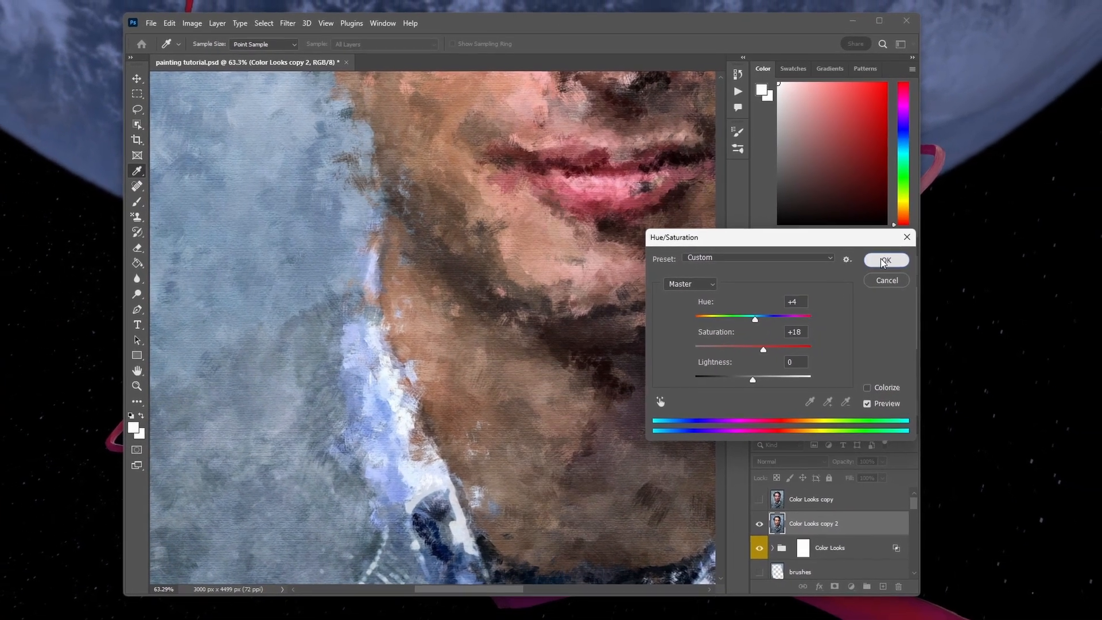
{"action": "left_click", "coordinate": [919, 266]}
{"action": "scroll", "coordinate": [408, 455], "scroll_direction": "down", "scroll_amount": 2}
{"action": "scroll", "coordinate": [429, 429], "scroll_direction": "down", "scroll_amount": 5}
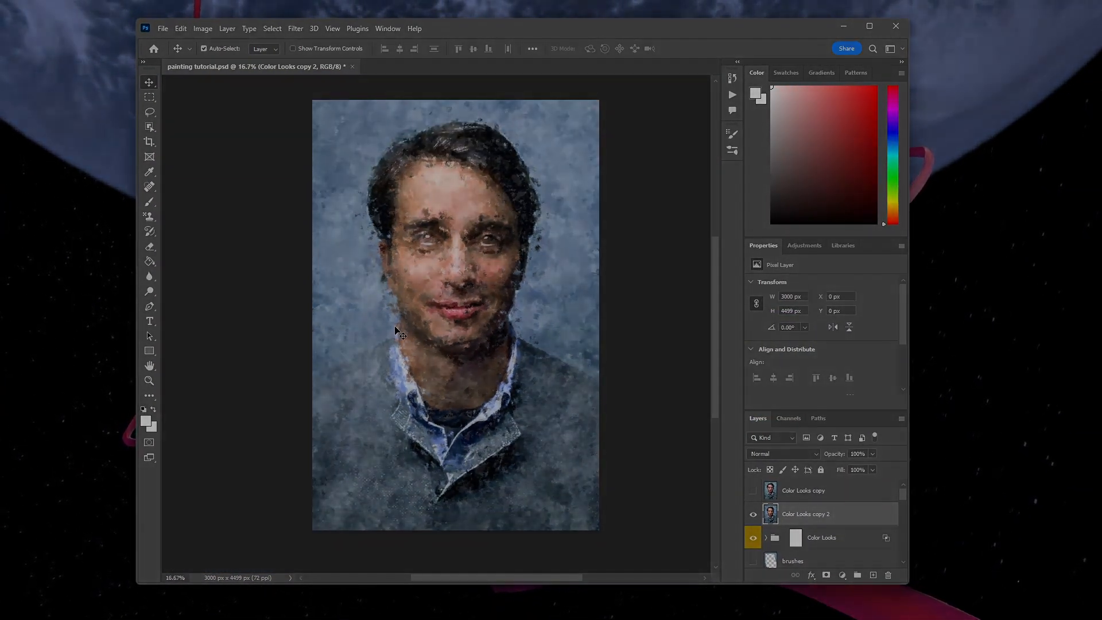